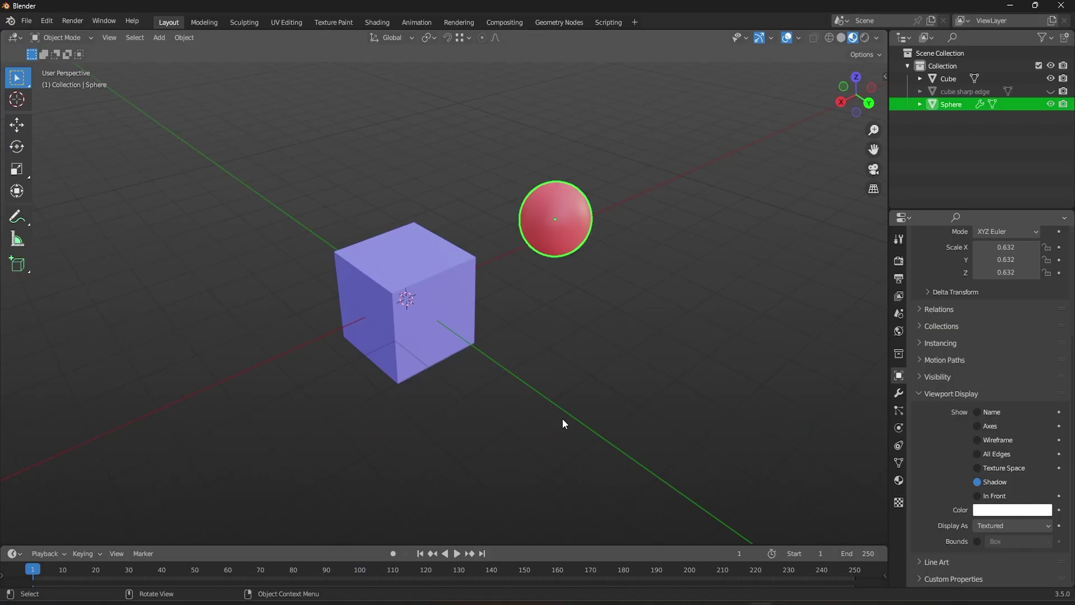
Snap the sphere against the blue cube, then duplicate it and place the copy against the cube
{"action": "key", "text": "g"}
{"action": "left_click", "coordinate": [373, 263]}
{"action": "middle_click_drag", "start_coordinate": [373, 263], "coordinate": [442, 254]}
{"action": "key", "text": "shift+d"}
{"action": "left_click", "coordinate": [567, 319]}
{"action": "middle_click_drag", "start_coordinate": [567, 320], "coordinate": [327, 286]}
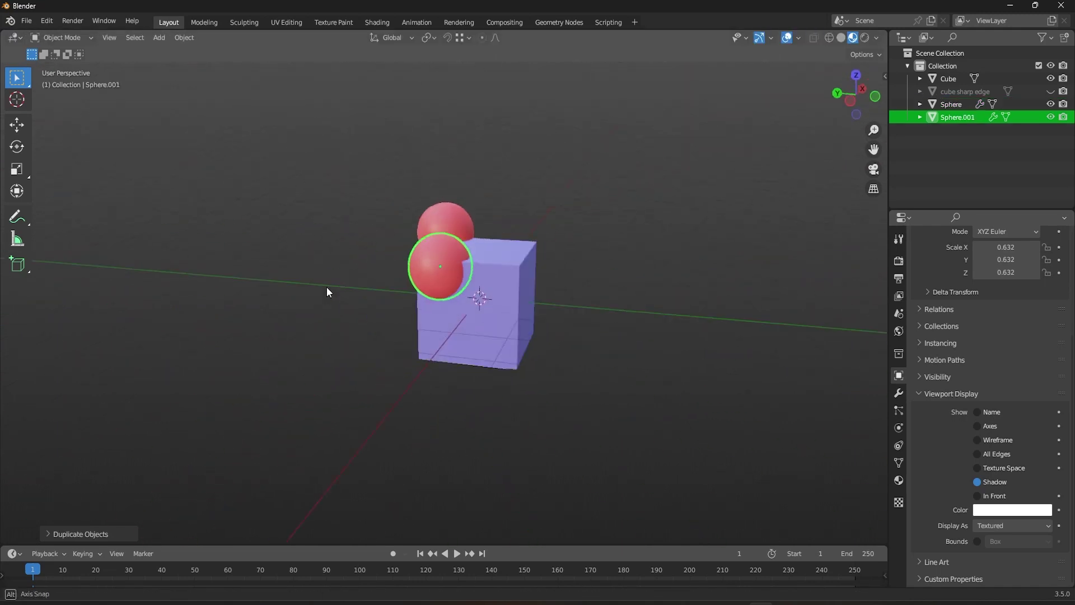
{"action": "key", "text": "g"}
{"action": "left_click", "coordinate": [438, 279]}
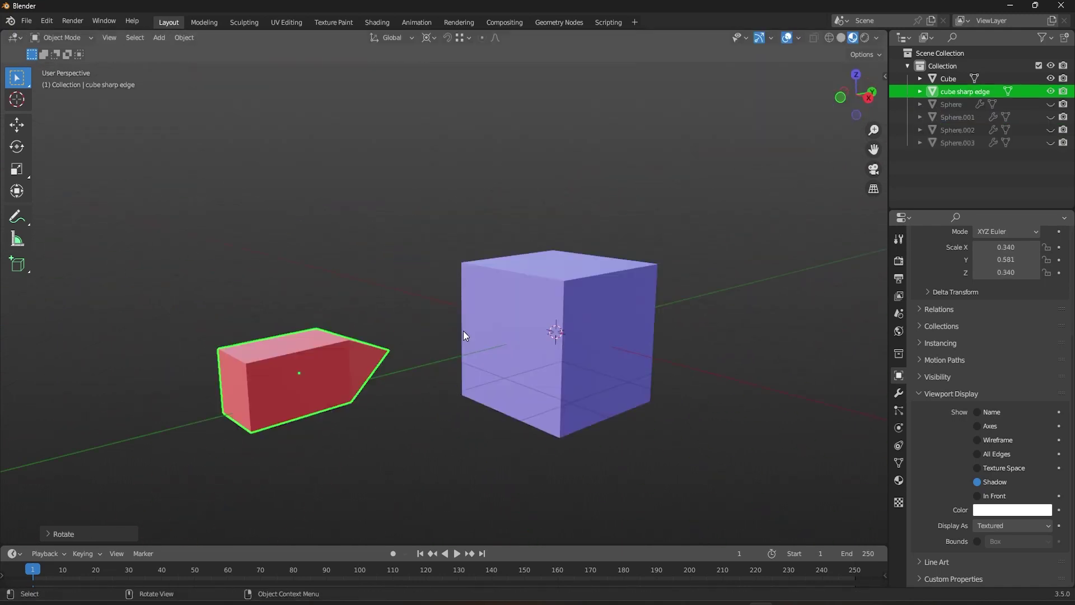
Snap the sharp-edged object onto the cube's top, duplicate it, and move its tip vertex to a corner
{"action": "key", "text": "g"}
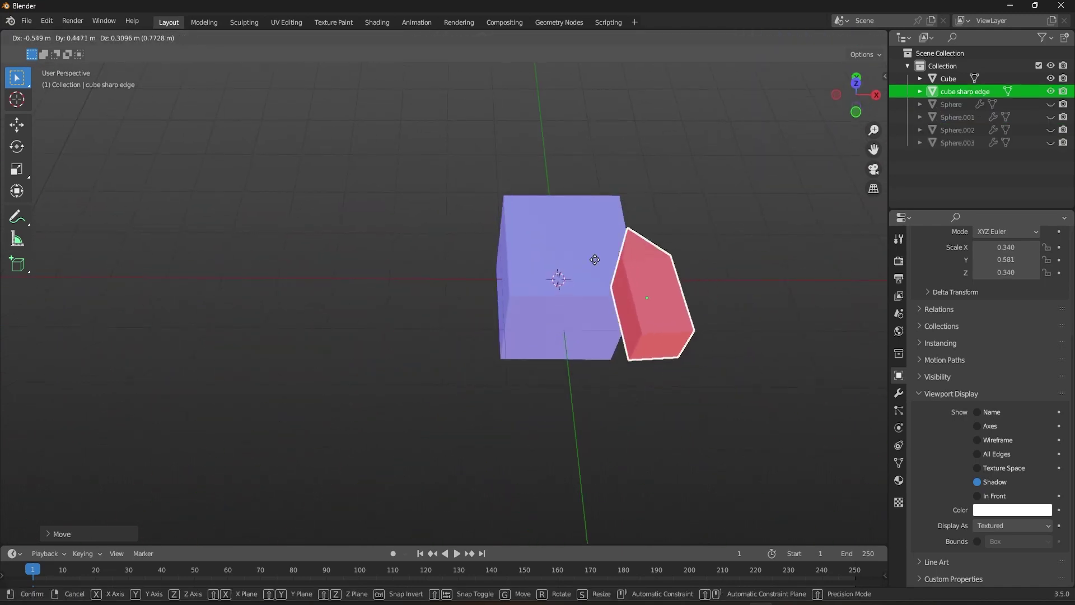
{"action": "left_click", "coordinate": [485, 256]}
{"action": "middle_click_drag", "start_coordinate": [485, 256], "coordinate": [576, 298]}
{"action": "key", "text": "shift+d"}
{"action": "middle_click_drag", "start_coordinate": [482, 316], "coordinate": [487, 275]}
{"action": "key", "text": "g"}
{"action": "left_click", "coordinate": [596, 253]}
{"action": "key", "text": "g"}
{"action": "left_click", "coordinate": [496, 306]}
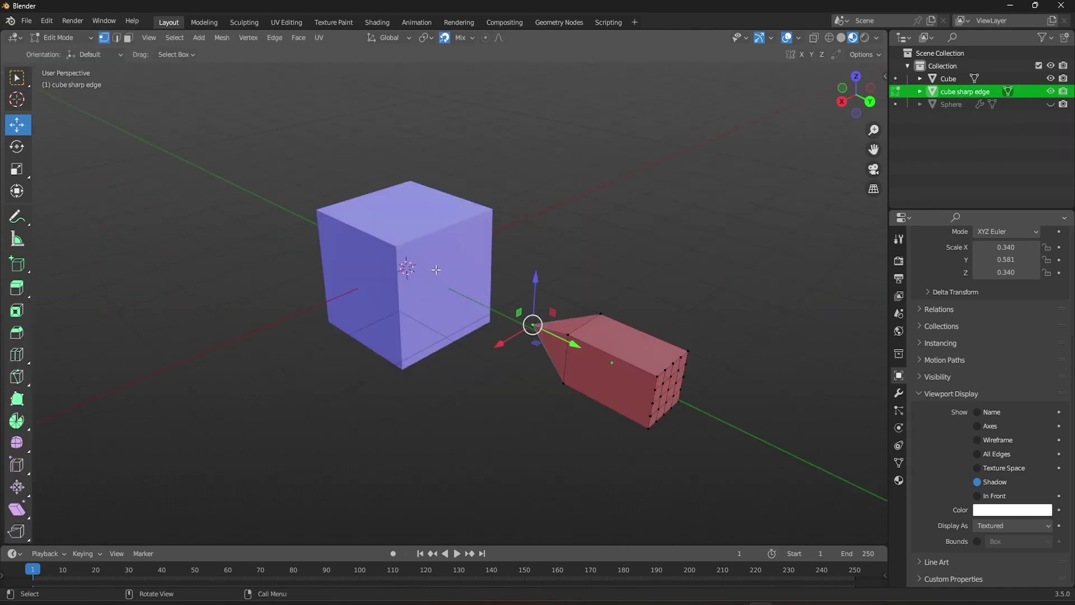
{"action": "key", "text": "g"}
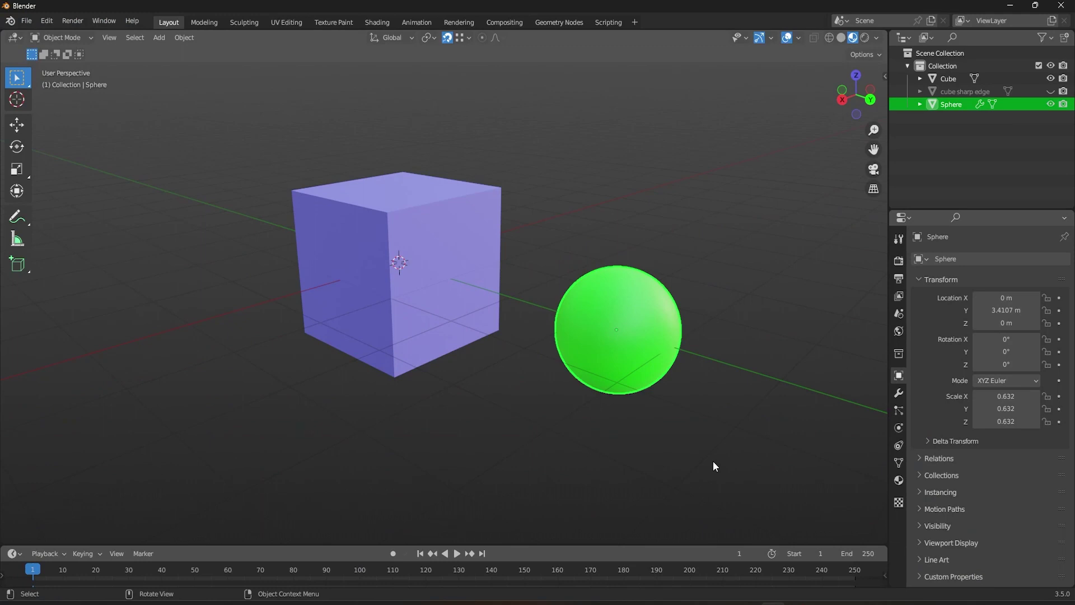
Open the Snap popover from the viewport header, showing Vertex snapping with Closest
{"action": "left_click", "coordinate": [468, 38]}
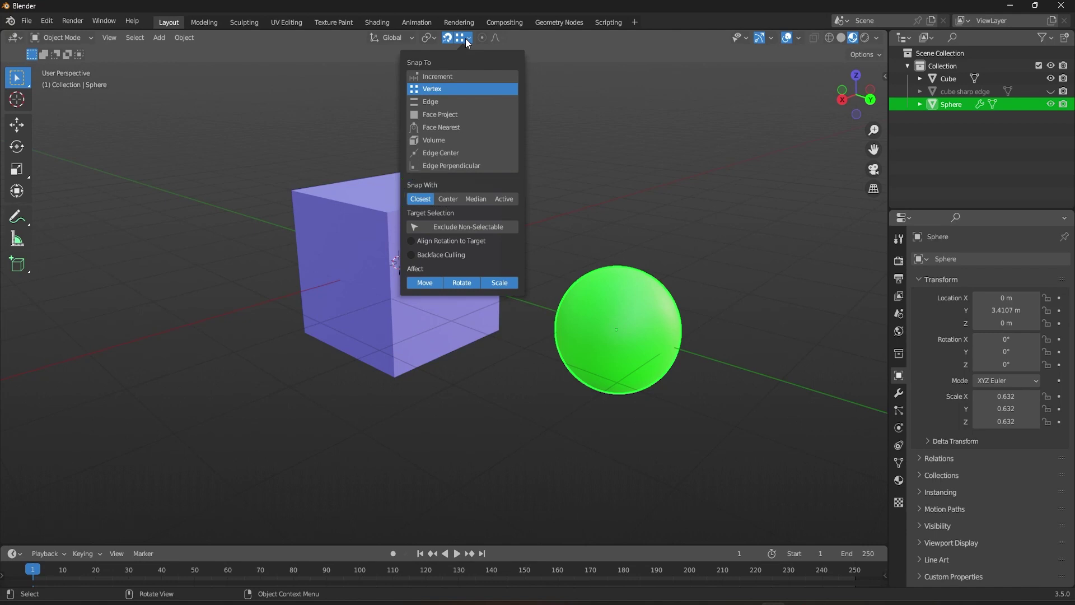
Select the sphere and preview it snapping its closest point to a cube corner, then cancel
{"action": "left_click", "coordinate": [465, 38]}
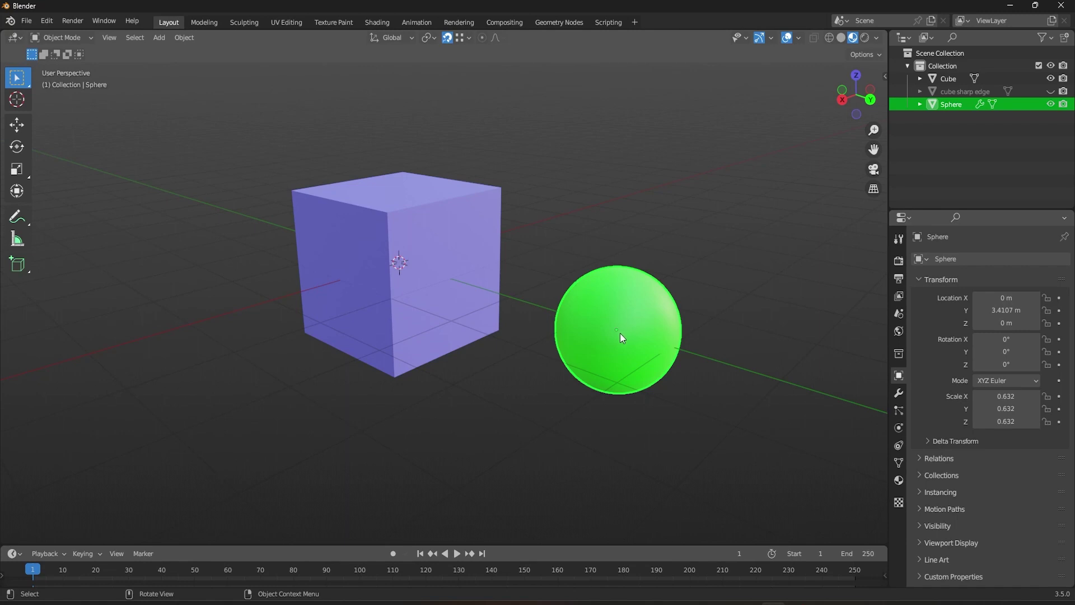
{"action": "left_click", "coordinate": [426, 224]}
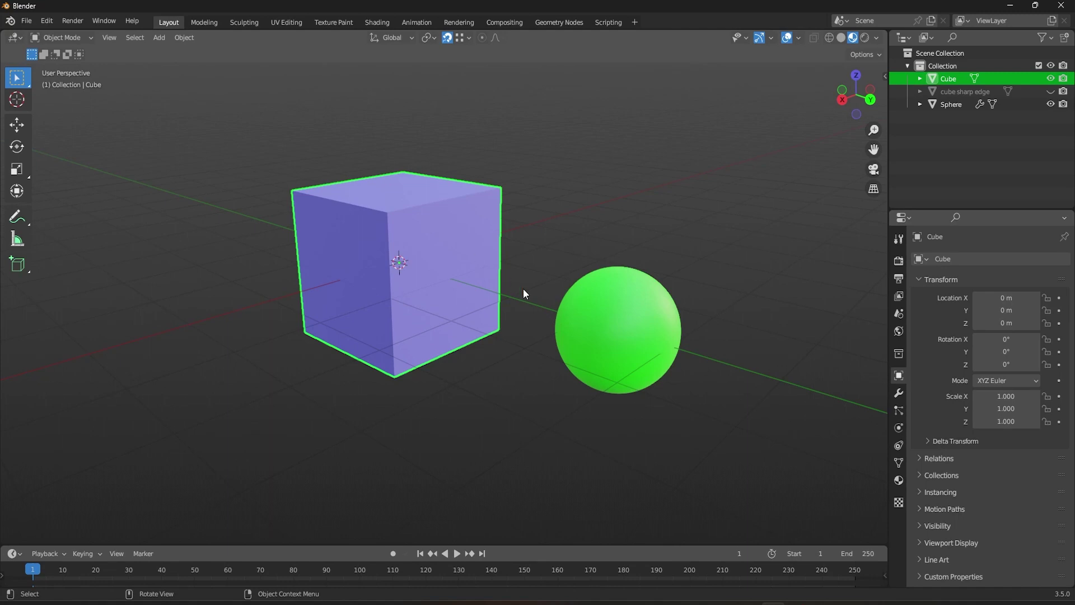
{"action": "left_click", "coordinate": [616, 329]}
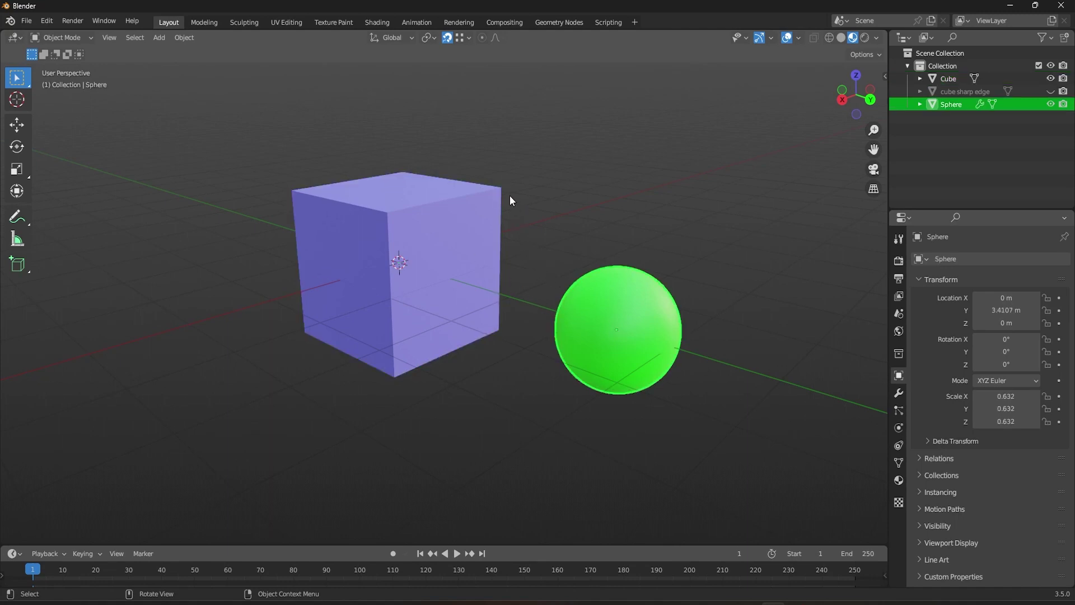
{"action": "left_click", "coordinate": [467, 37]}
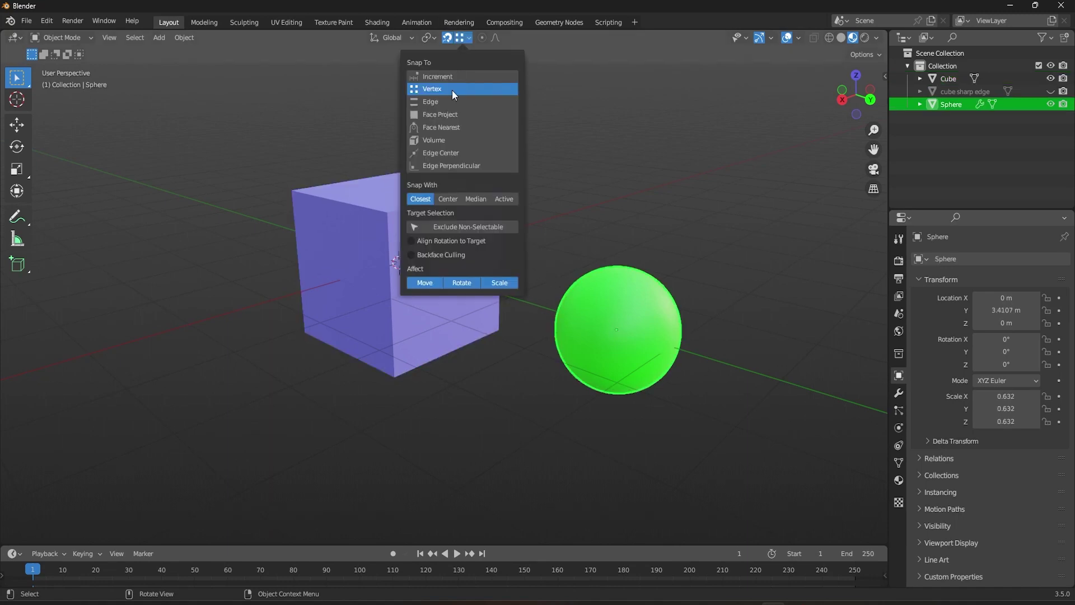
{"action": "key", "text": "g"}
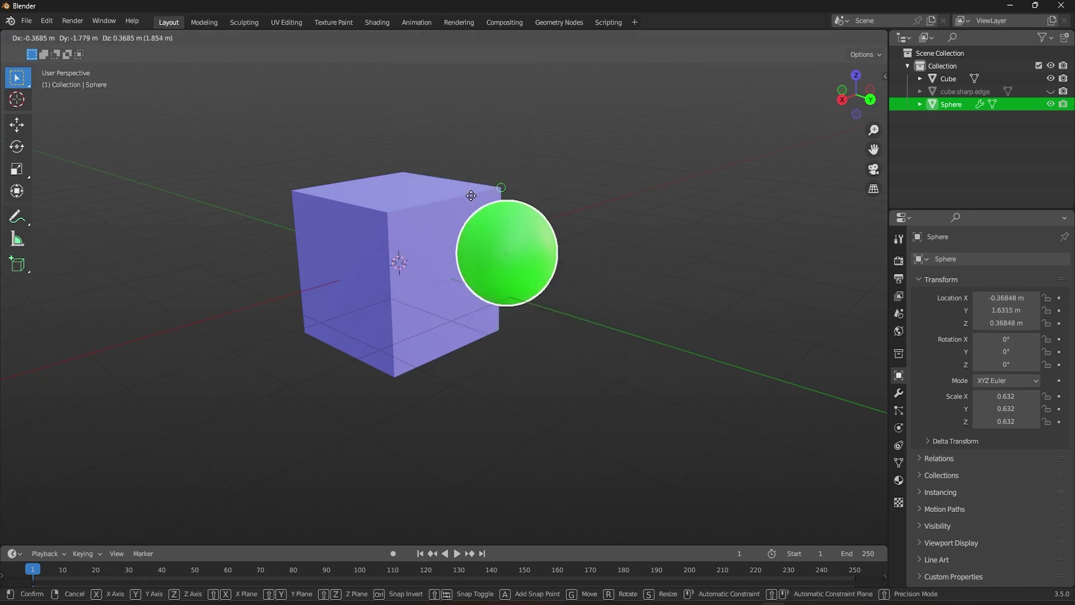
{"action": "key", "text": "Escape"}
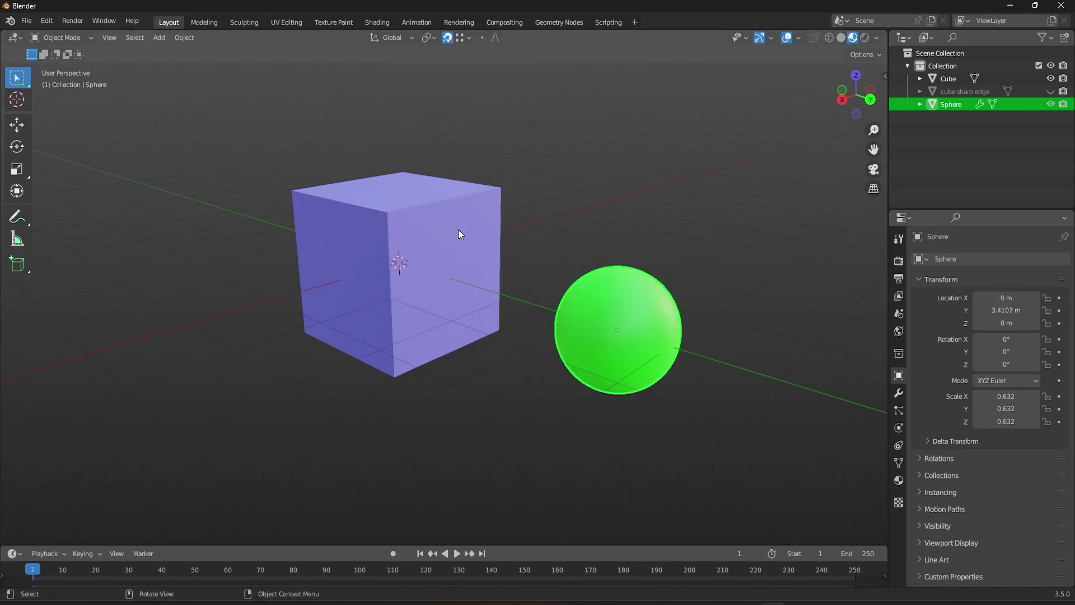
Set Snap With to Center and preview the sphere's center snapping onto the cube, then cancel
{"action": "left_click", "coordinate": [462, 38]}
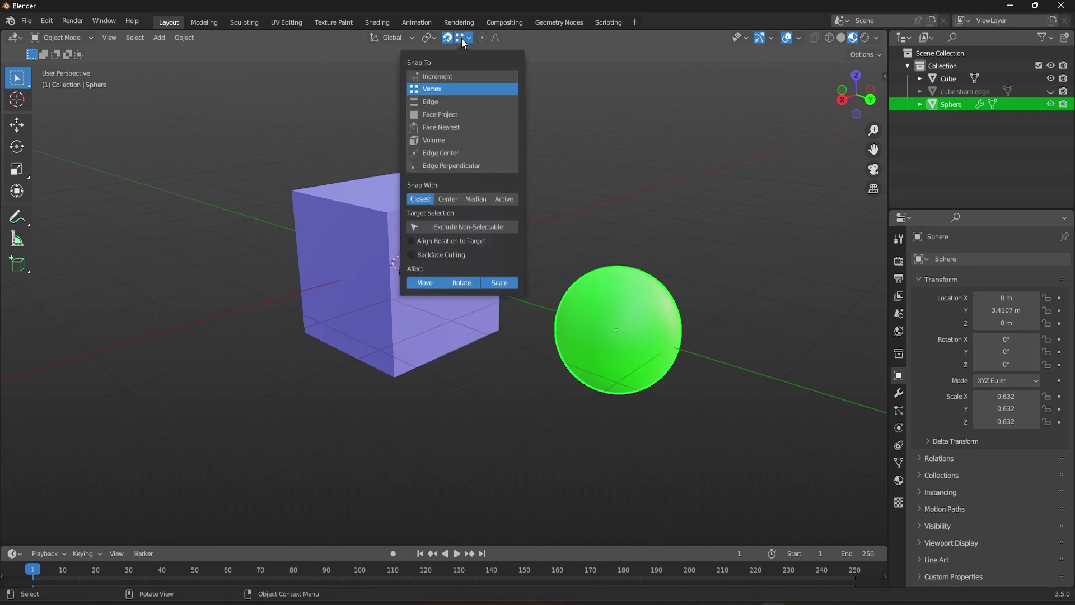
{"action": "left_click", "coordinate": [444, 197]}
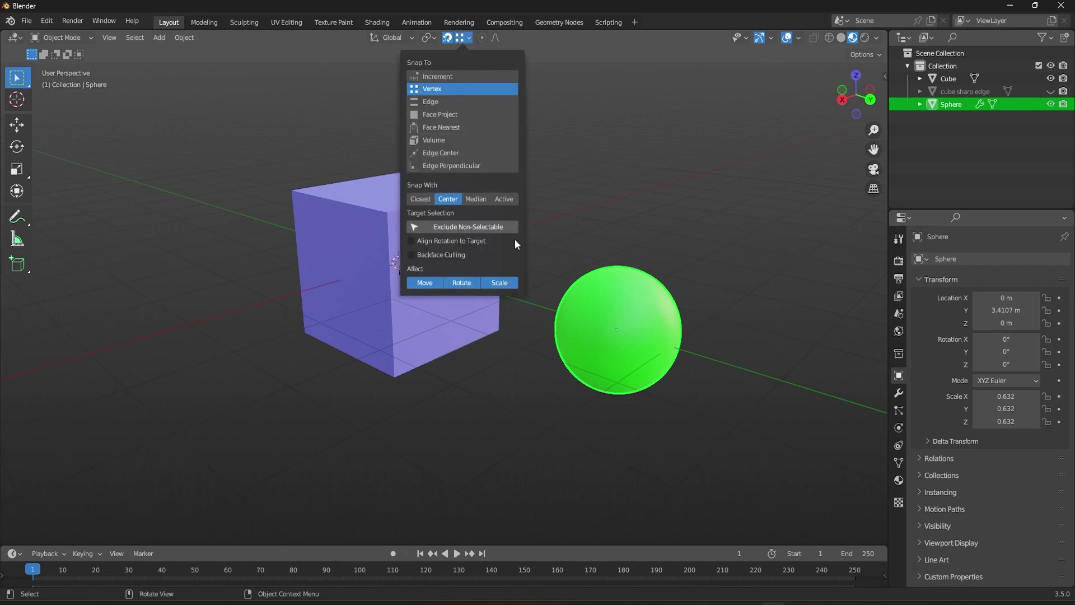
{"action": "key", "text": "g"}
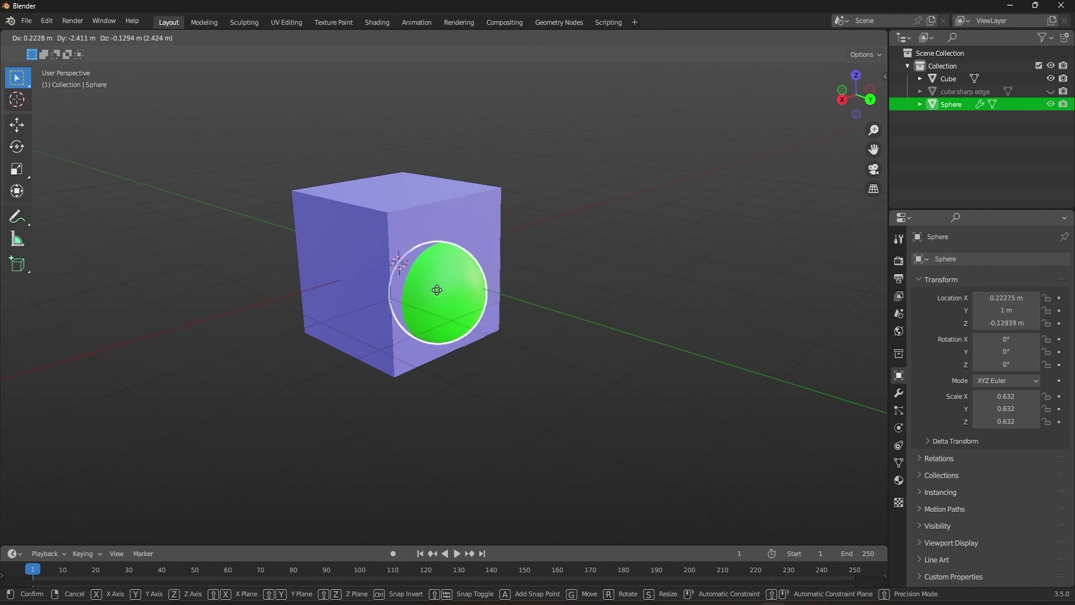
{"action": "right_click", "coordinate": [458, 290]}
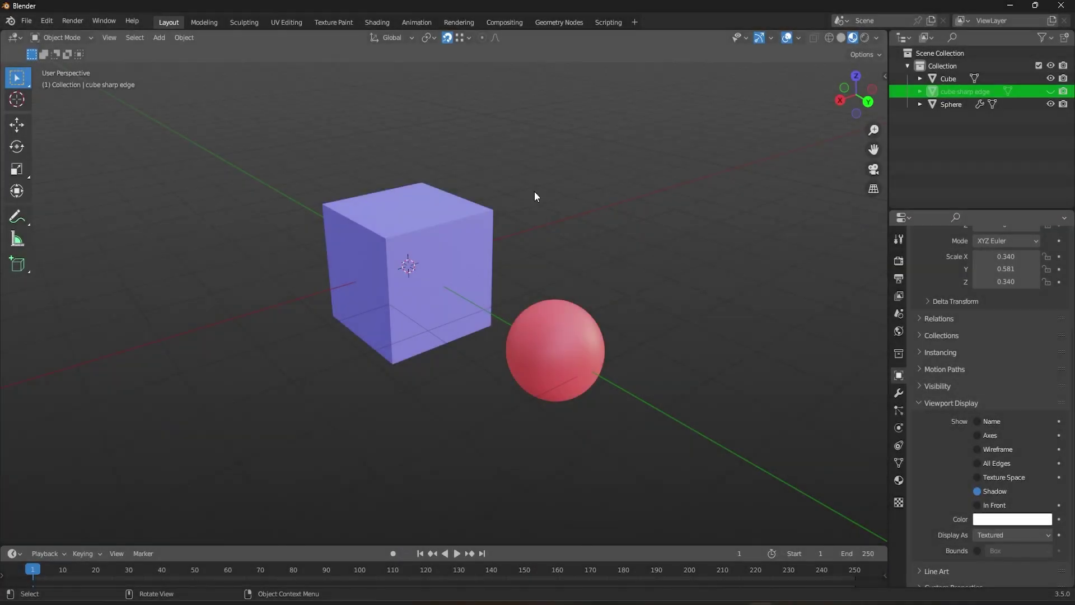
Open the snap settings, make the sphere the active object, then hide it in the Outliner
{"action": "left_click", "coordinate": [461, 35]}
{"action": "left_click", "coordinate": [547, 345]}
{"action": "left_click", "coordinate": [427, 267]}
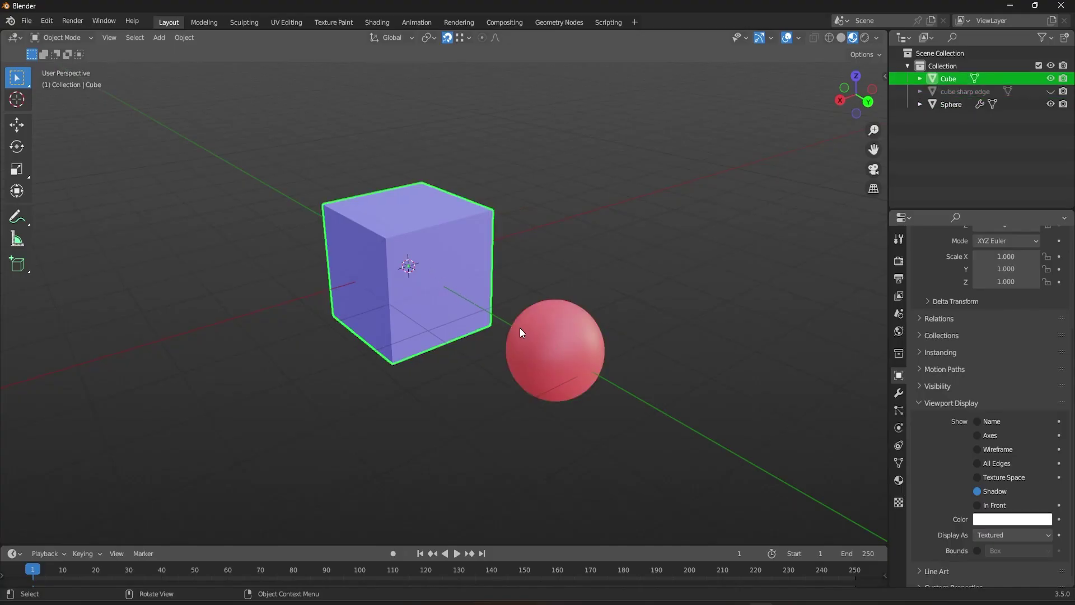
{"action": "left_click", "coordinate": [542, 344]}
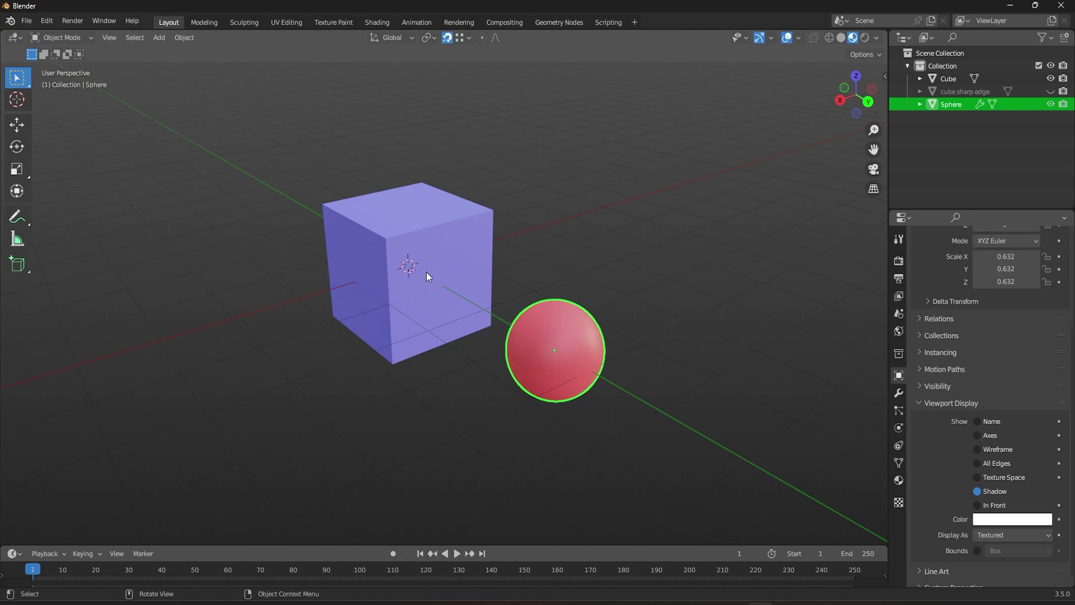
{"action": "left_click", "coordinate": [1050, 103]}
Unhide and select the sharp-edged object, set Face Project snapping, and test a cancelled move
{"action": "left_click", "coordinate": [1050, 91]}
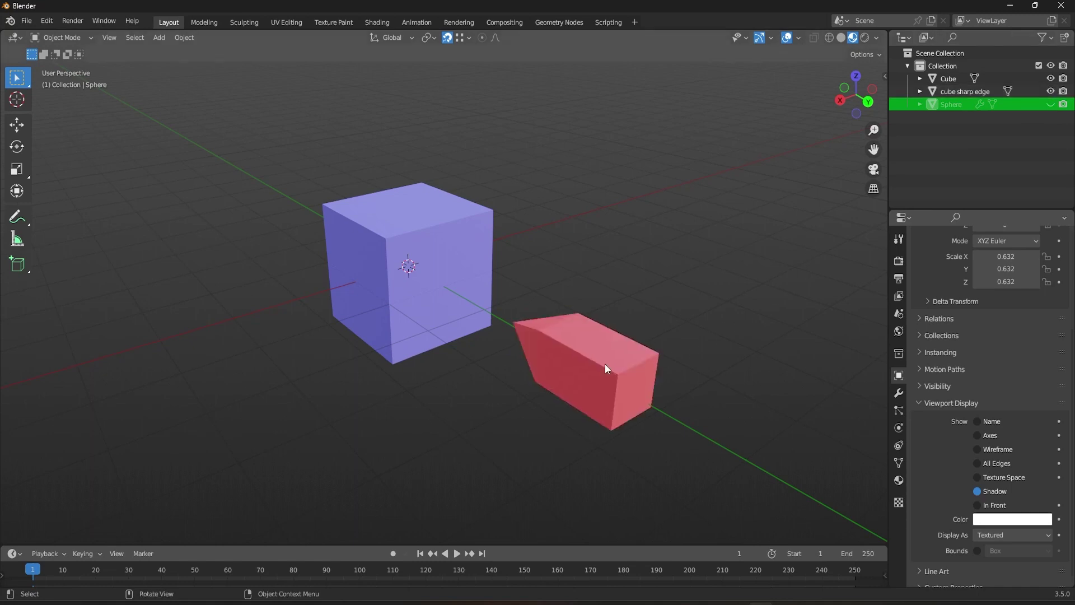
{"action": "mouse_move", "coordinate": [605, 364]}
{"action": "middle_mouse_down"}
{"action": "mouse_move", "coordinate": [582, 360]}
{"action": "mouse_move", "coordinate": [594, 352]}
{"action": "middle_mouse_up"}
{"action": "left_click", "coordinate": [593, 330]}
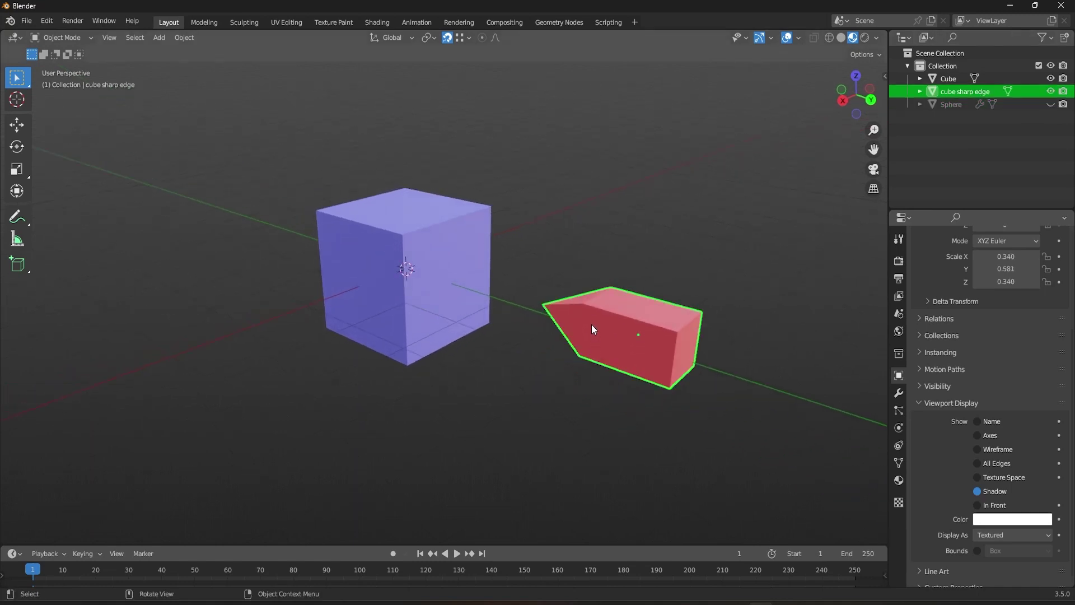
{"action": "left_click", "coordinate": [466, 38]}
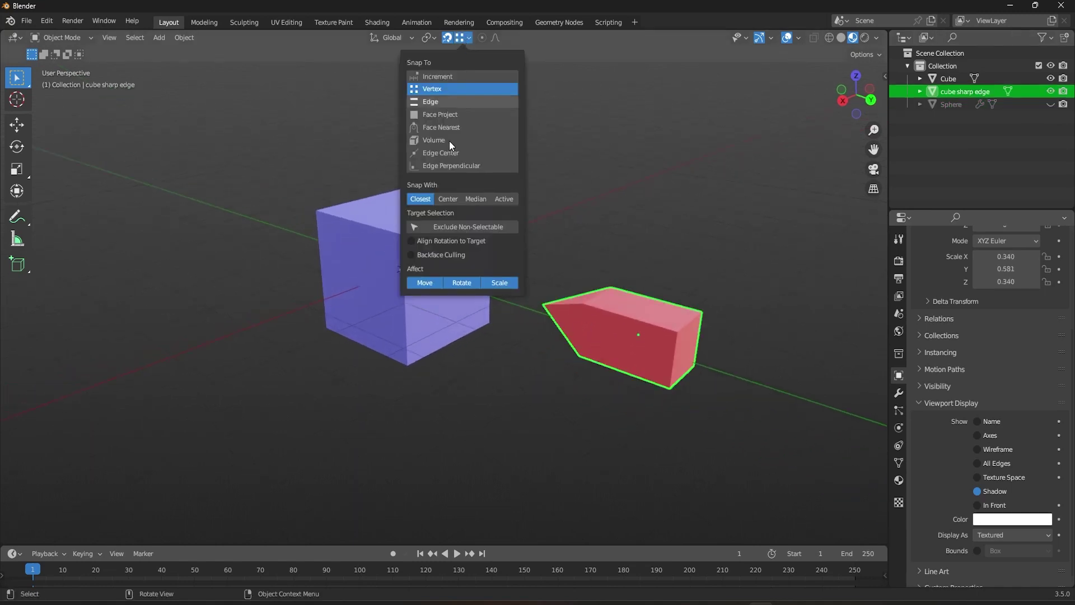
{"action": "left_click", "coordinate": [442, 111]}
{"action": "key", "text": "g"}
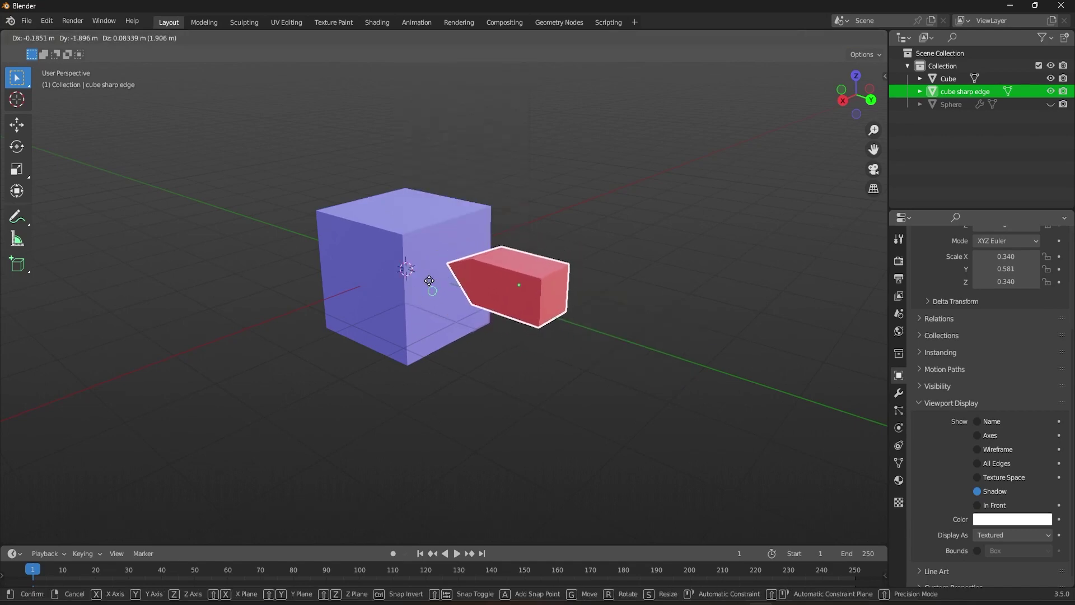
{"action": "right_click", "coordinate": [446, 269]}
Set Snap To Vertex plus Edge and test moving the sharp-edged object, then cancel
{"action": "left_click", "coordinate": [464, 38]}
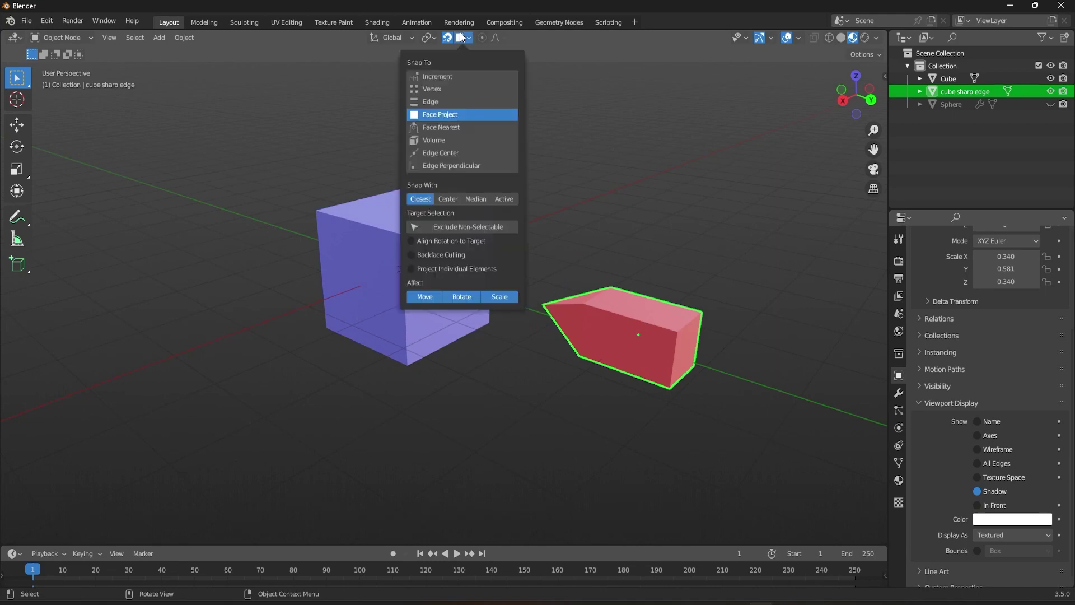
{"action": "left_click", "coordinate": [442, 89]}
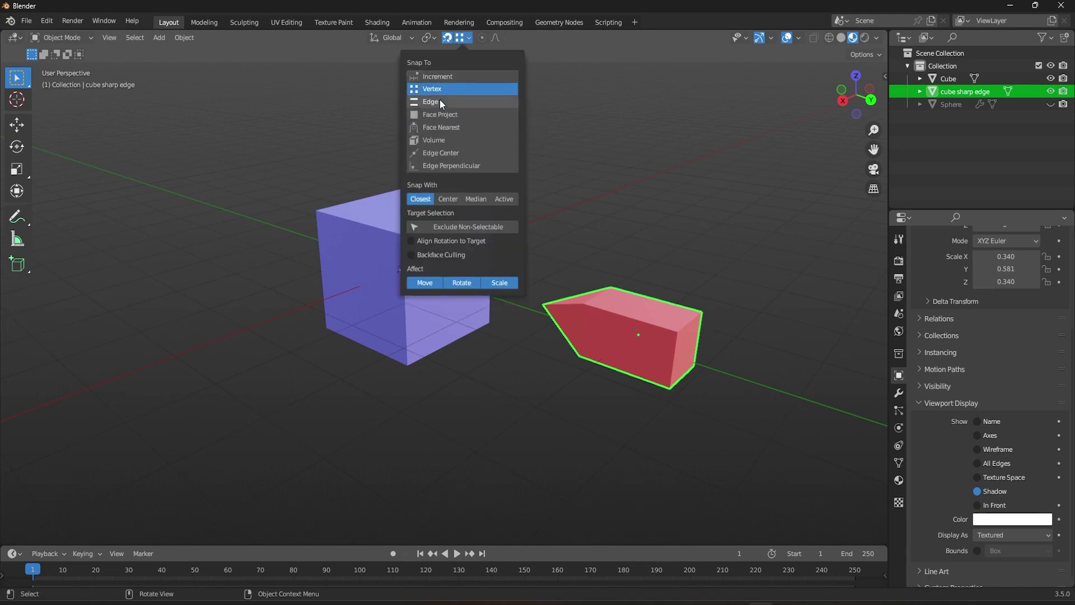
{"action": "left_click", "coordinate": [440, 101], "text": "shift"}
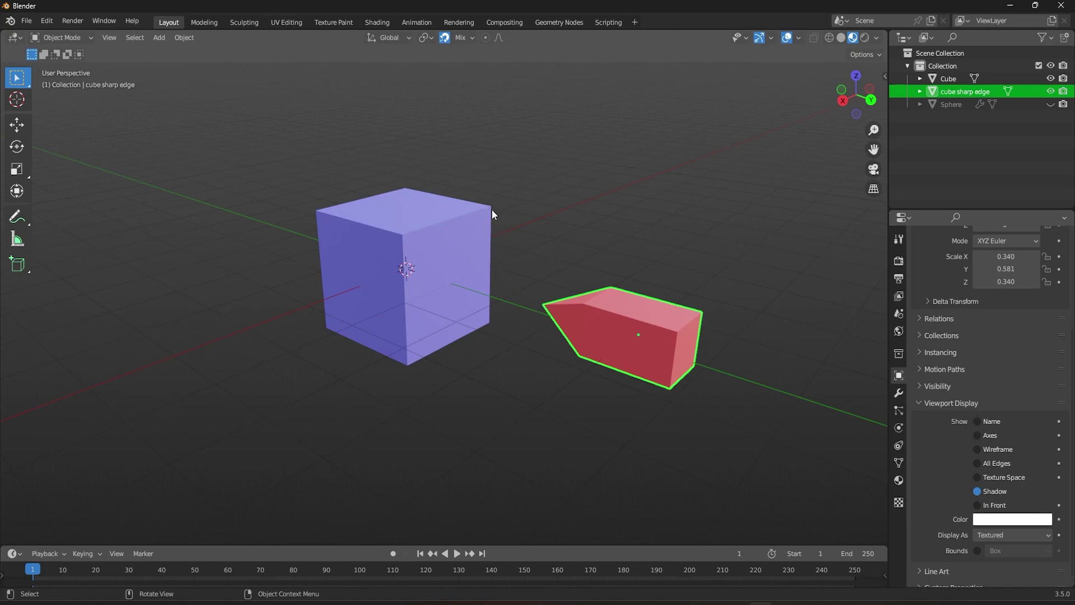
{"action": "key", "text": "g"}
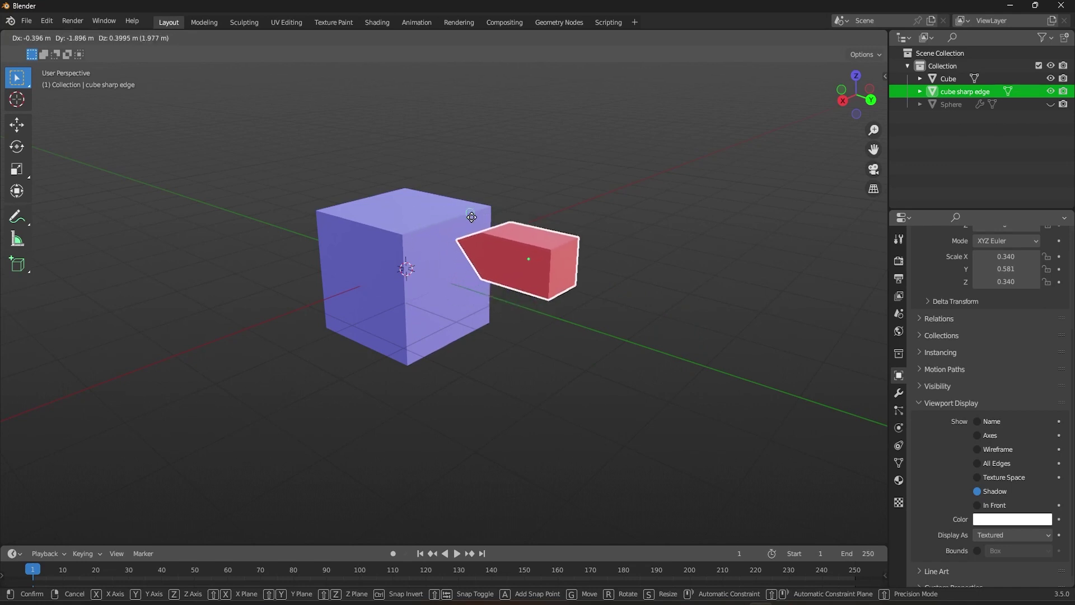
{"action": "right_click", "coordinate": [471, 217]}
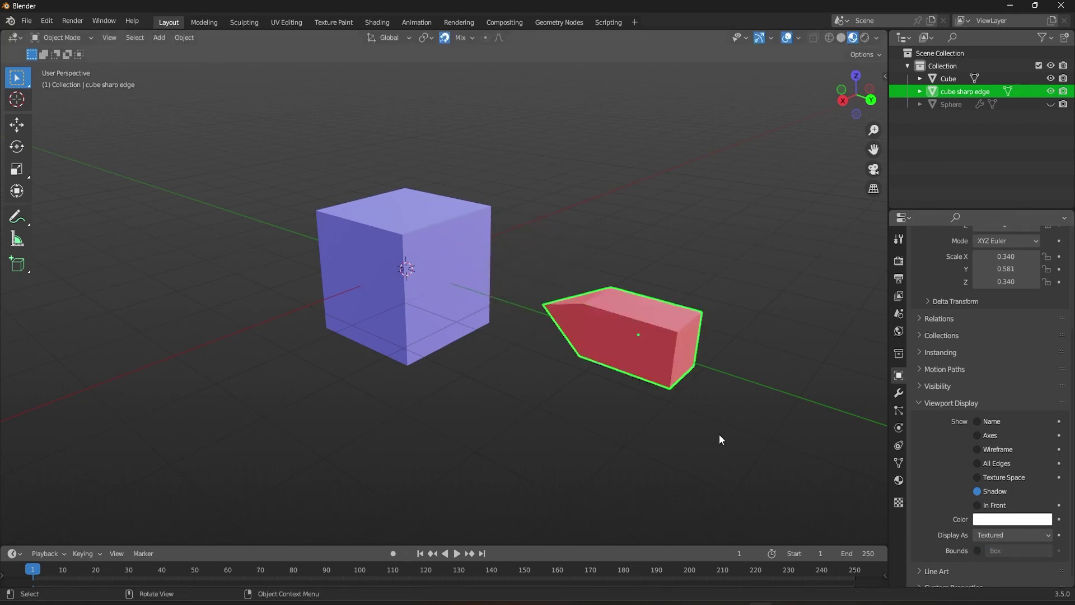
Turn on Bounds display for the sharp-edged object and test a snapping move, then cancel
{"action": "left_click", "coordinate": [977, 550]}
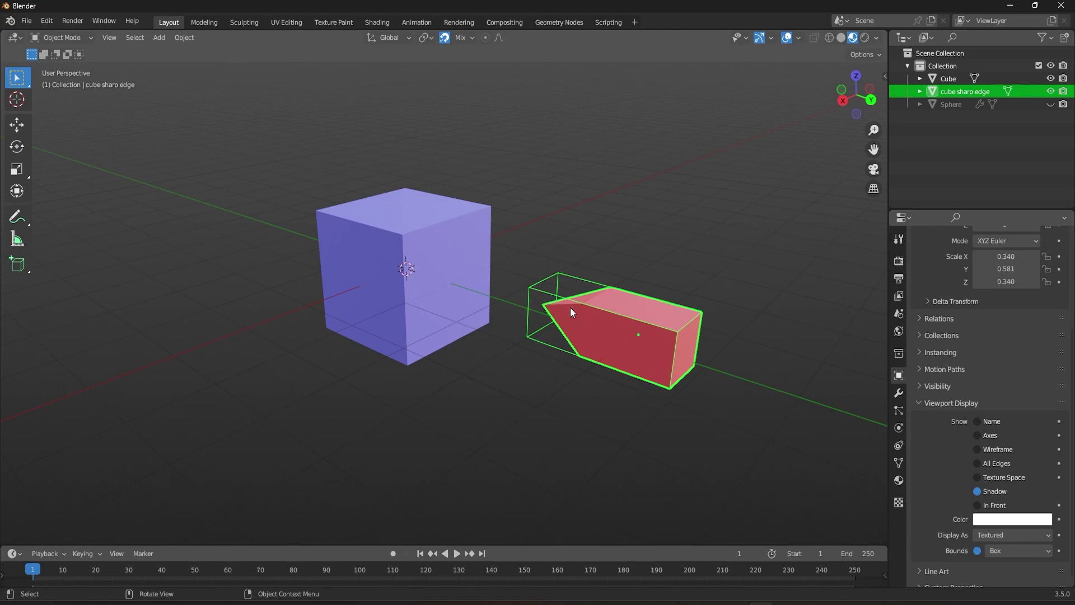
{"action": "key", "text": "g"}
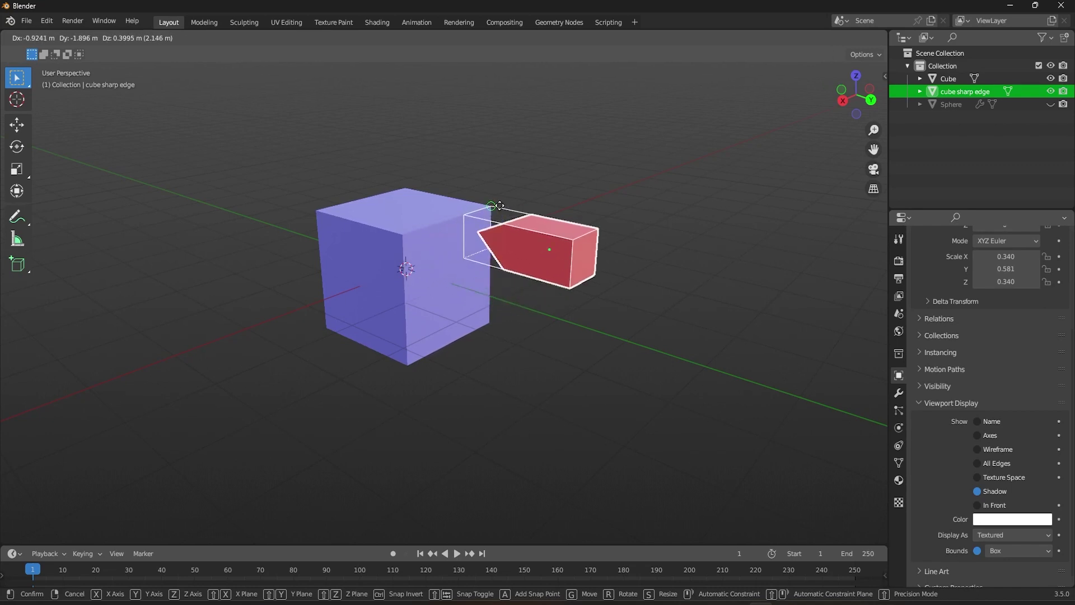
{"action": "key", "text": "Escape"}
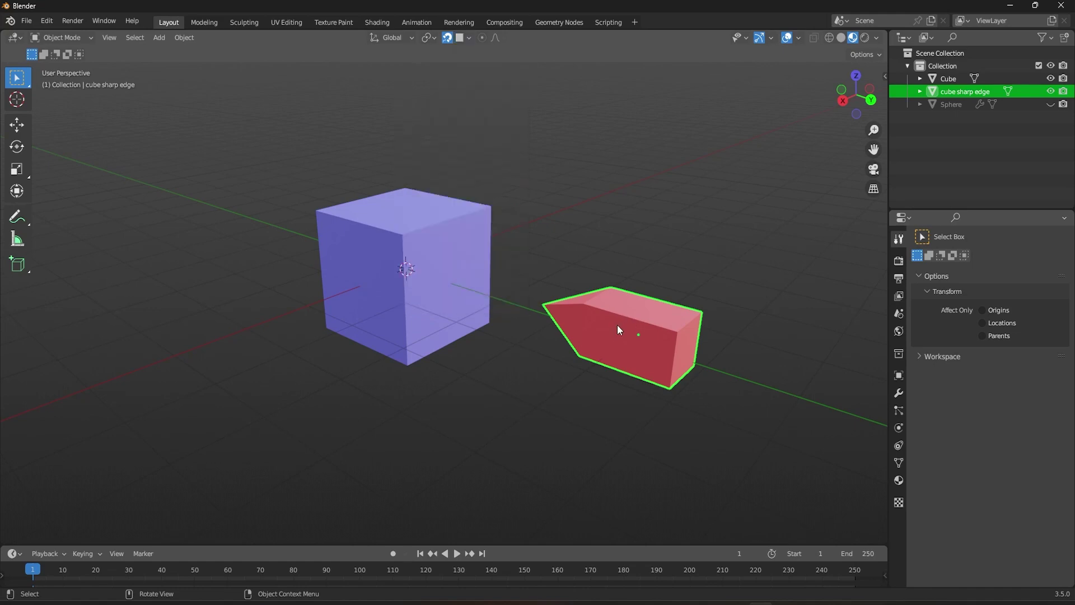
{"action": "key", "text": "g"}
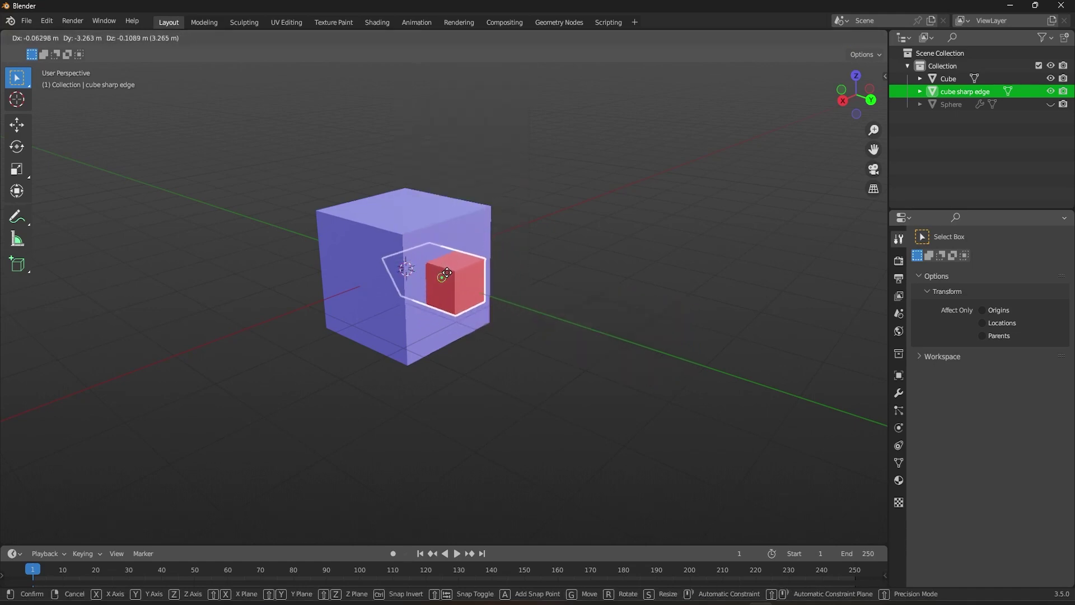
{"action": "right_click", "coordinate": [464, 290]}
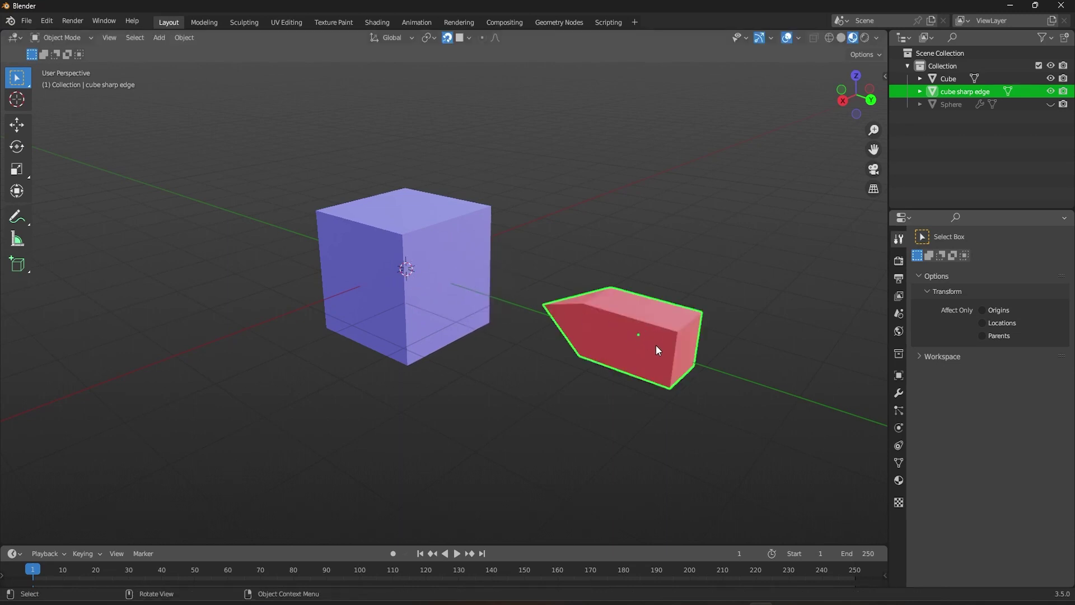
{"action": "key", "text": "ctrl+period"}
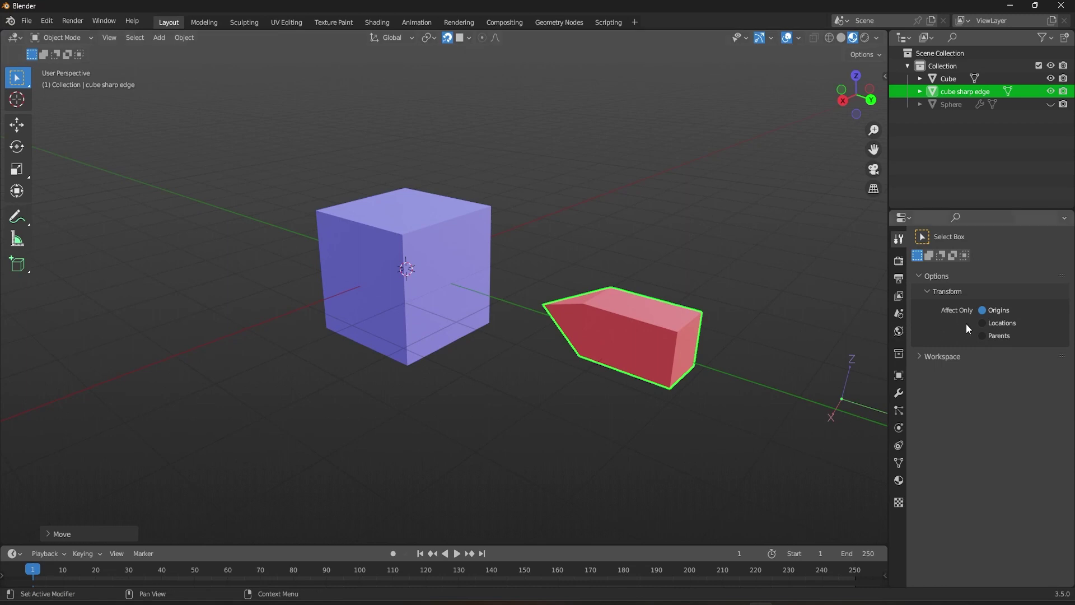
{"action": "left_click", "coordinate": [982, 310]}
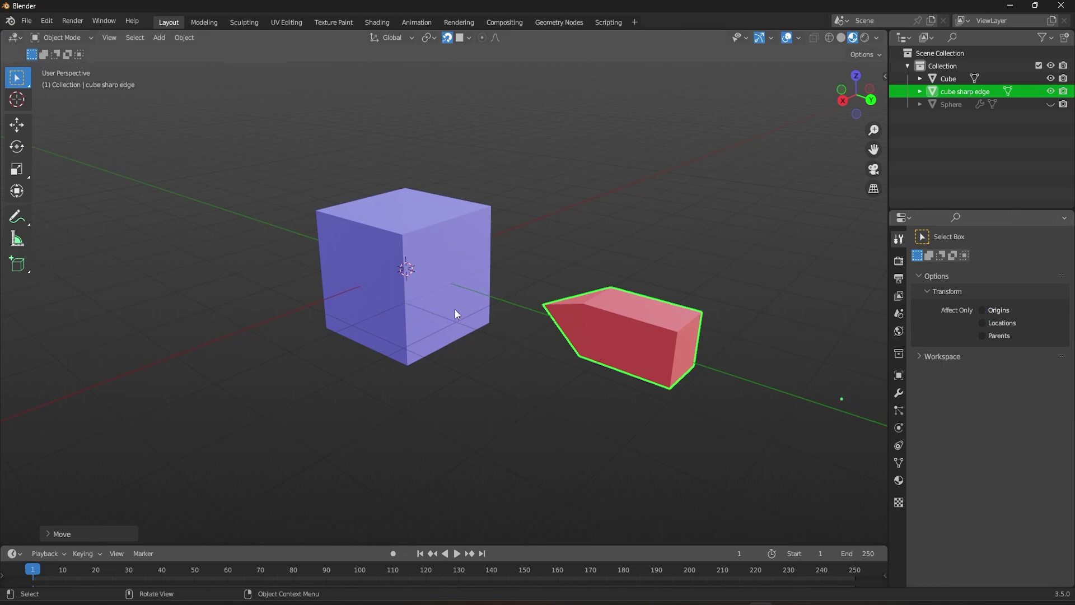
{"action": "key", "text": "g"}
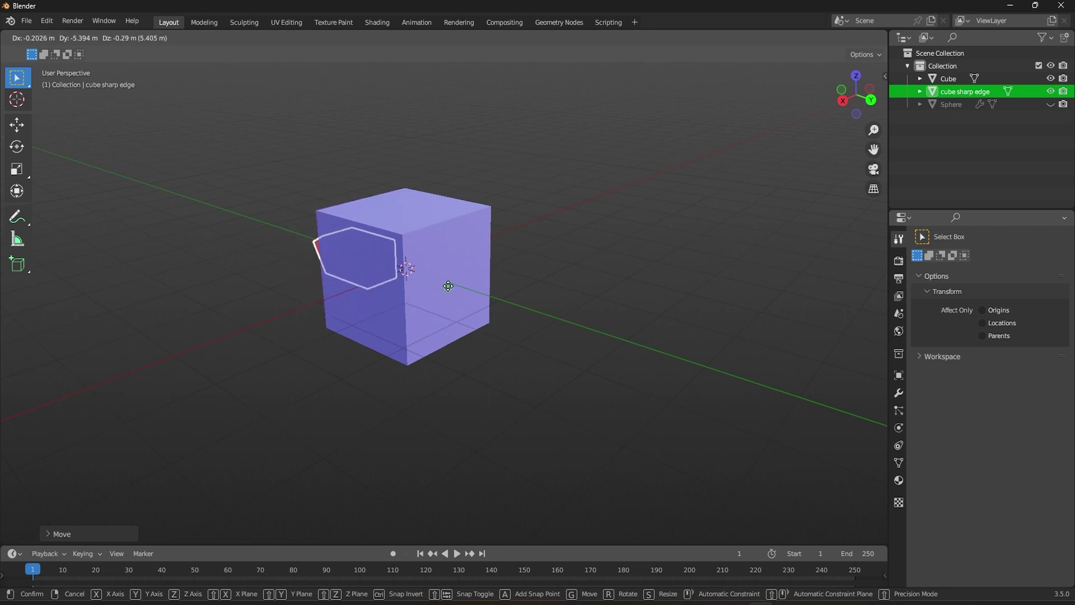
{"action": "right_click", "coordinate": [450, 289]}
In Edit Mode, test snapping the sharp-edged object's mesh toward the cube, then cancel
{"action": "key", "text": "Tab"}
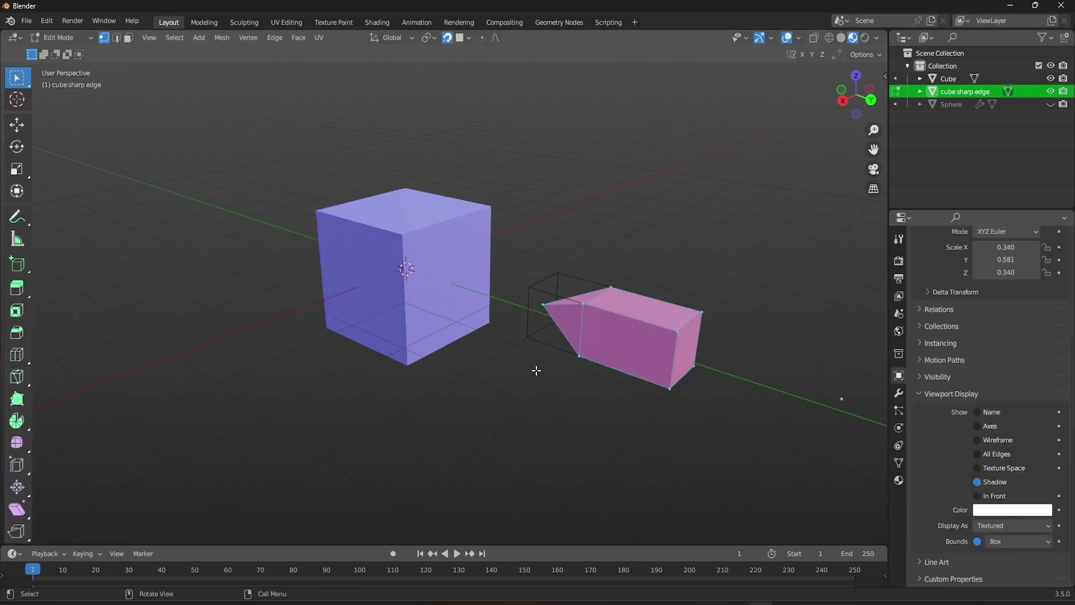
{"action": "key", "text": "g"}
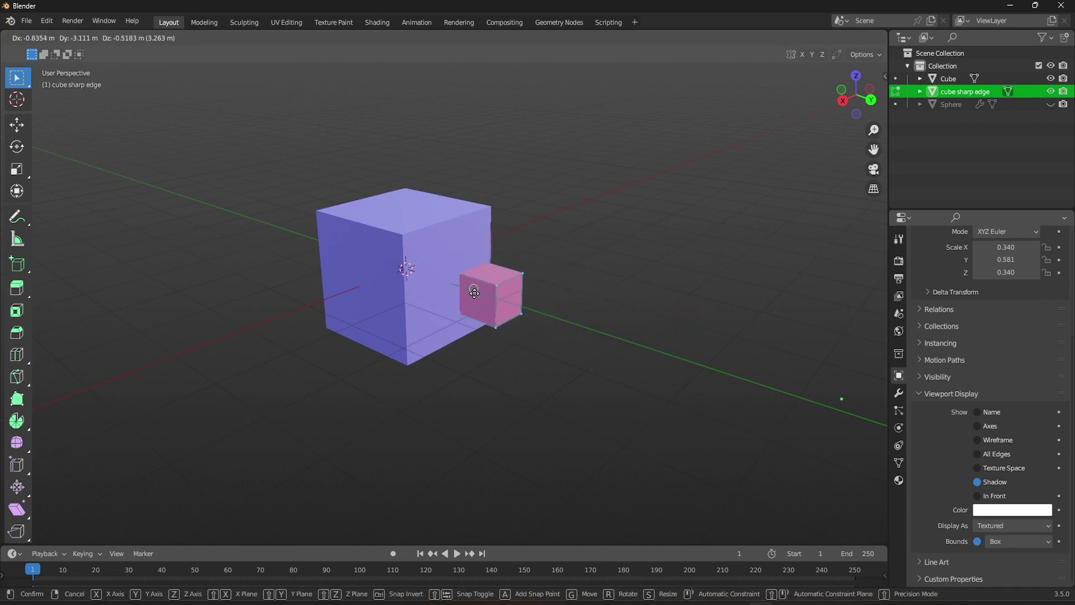
{"action": "right_click", "coordinate": [458, 269]}
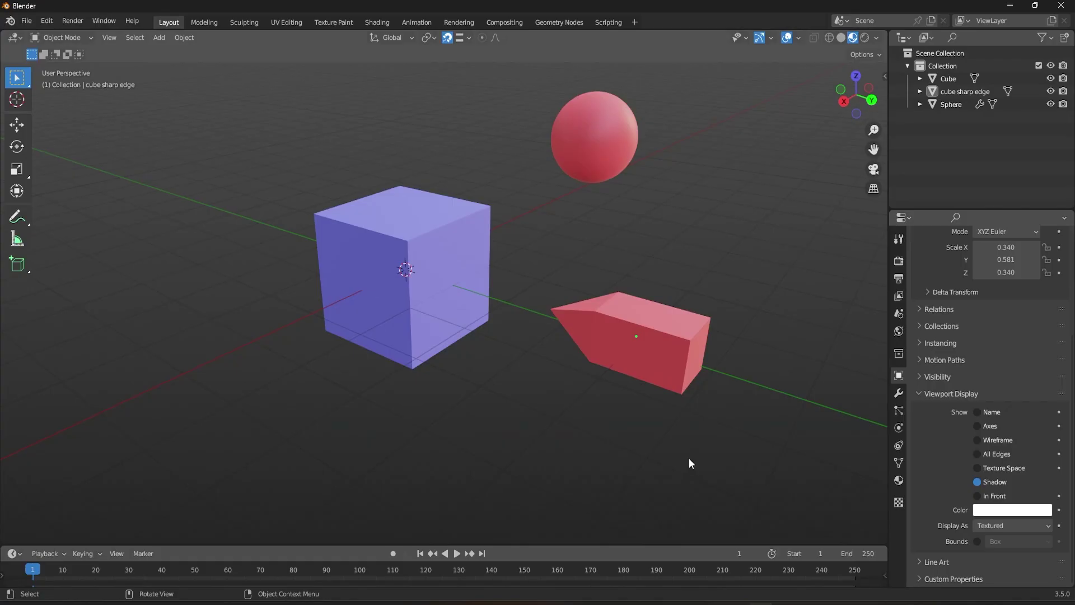
Set Snap With to Median, test a joint move of the sharp-edged object and sphere, then cancel
{"action": "left_click", "coordinate": [466, 38]}
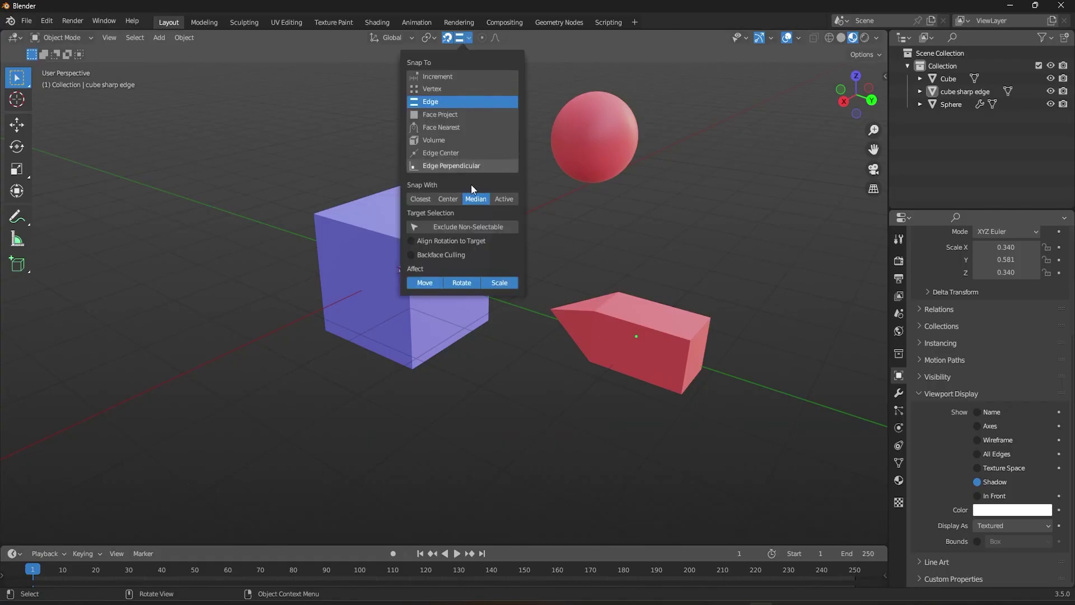
{"action": "left_click", "coordinate": [482, 200]}
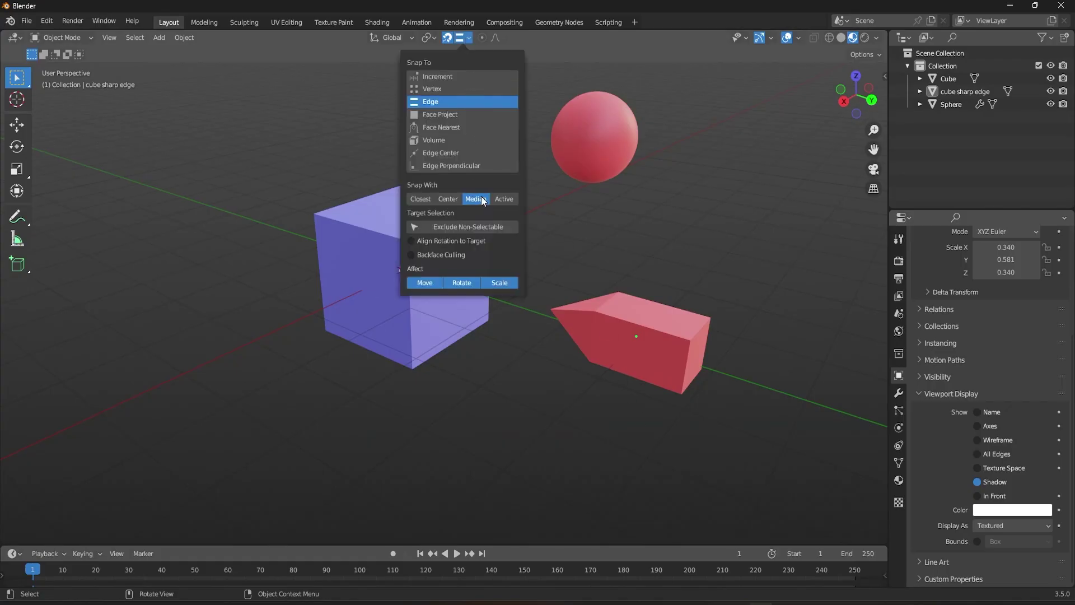
{"action": "left_click", "coordinate": [651, 329]}
{"action": "left_click", "coordinate": [605, 123], "text": "shift"}
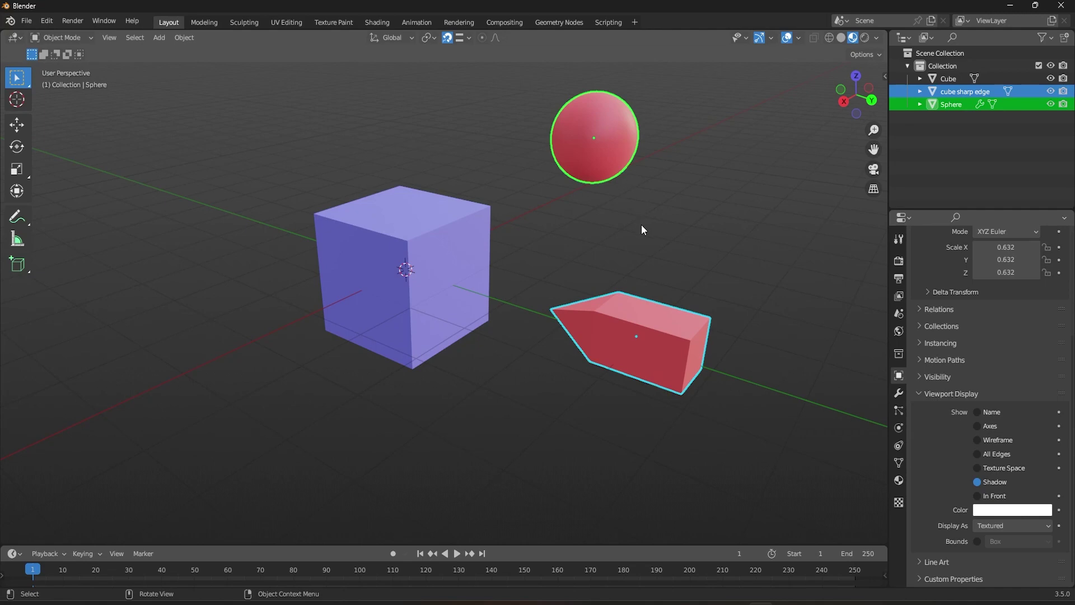
{"action": "key", "text": "g"}
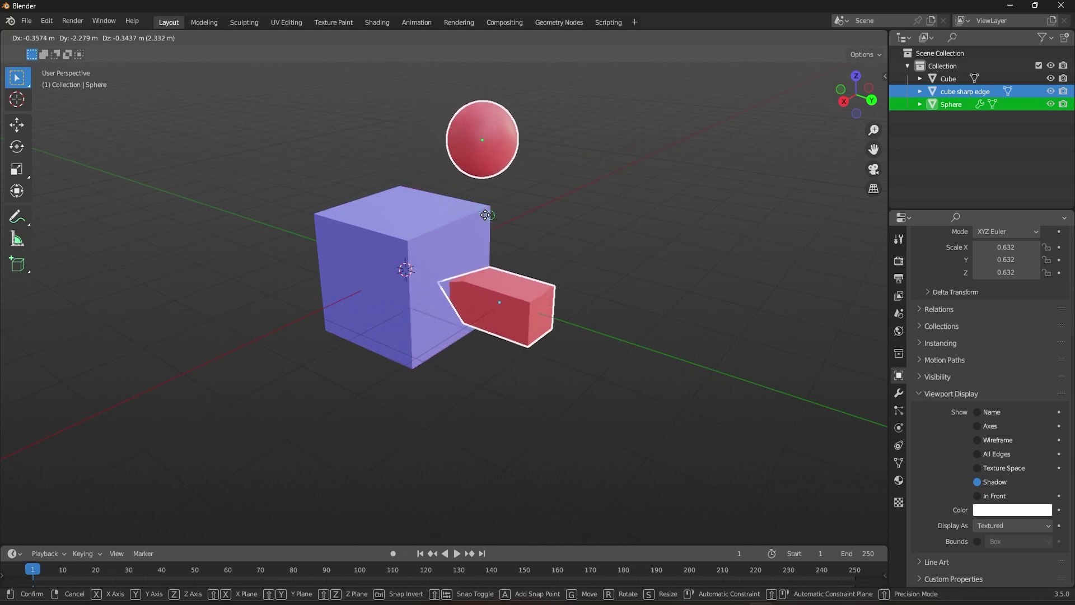
{"action": "key", "text": "Escape"}
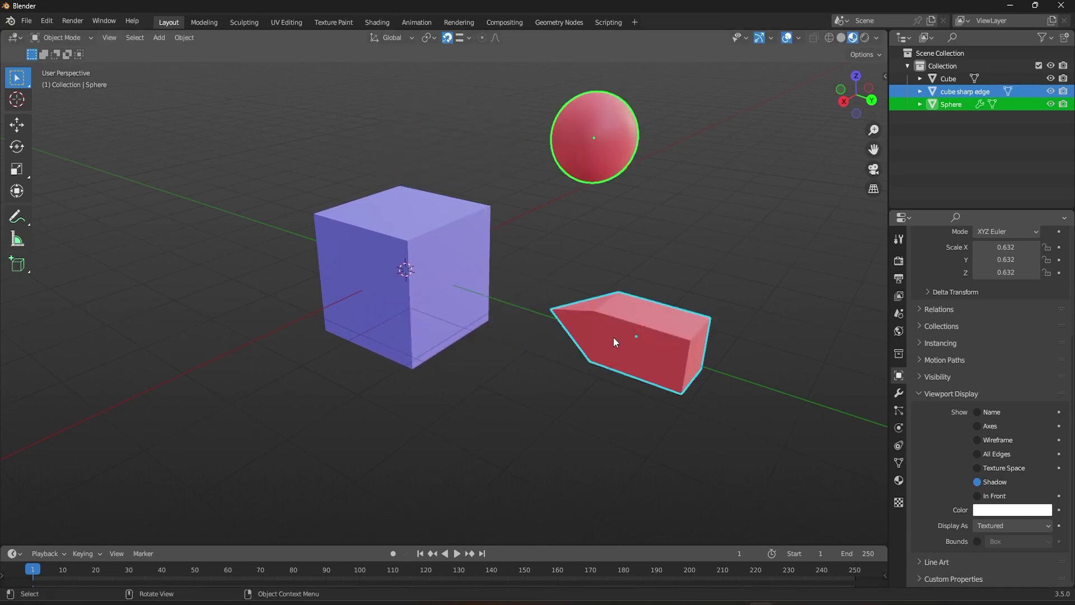
{"action": "left_click", "coordinate": [620, 337]}
In Edit Mode, test a cancelled mesh move, then subdivide the thin end face
{"action": "key", "text": "Tab"}
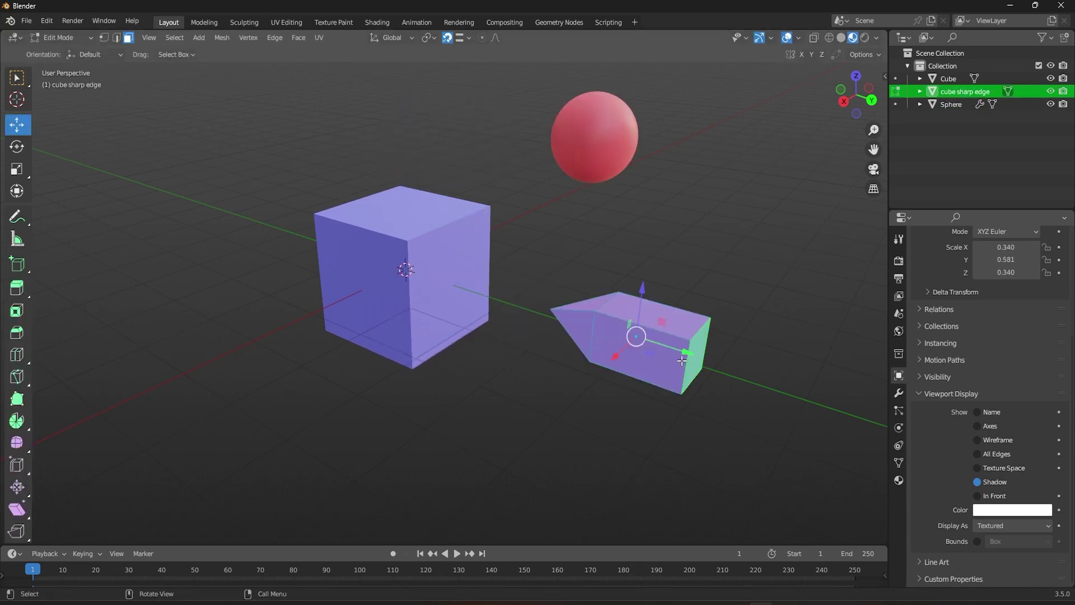
{"action": "key", "text": "g"}
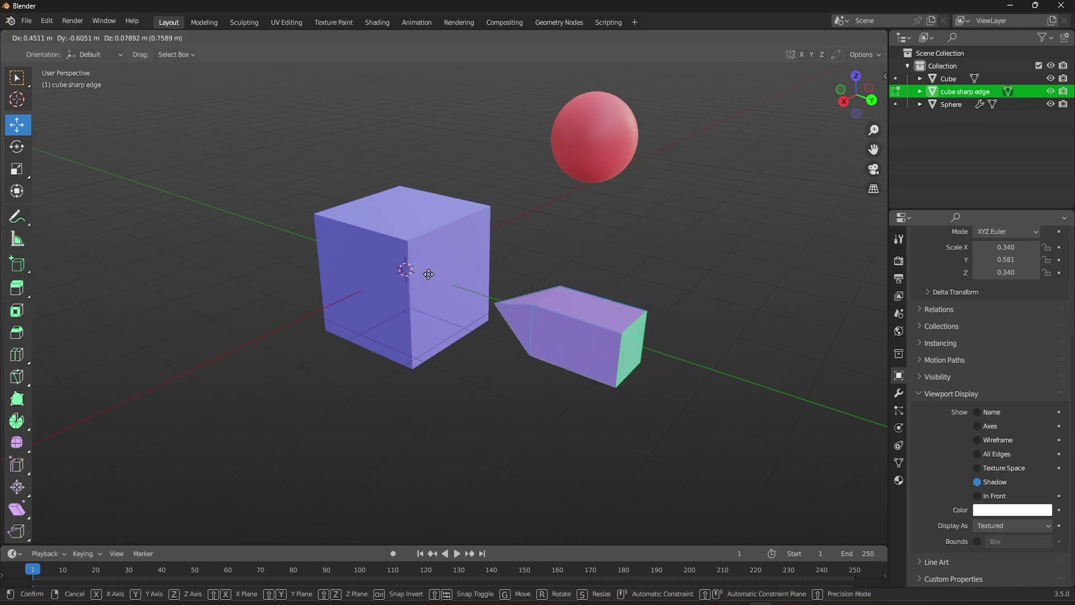
{"action": "key", "text": "Escape"}
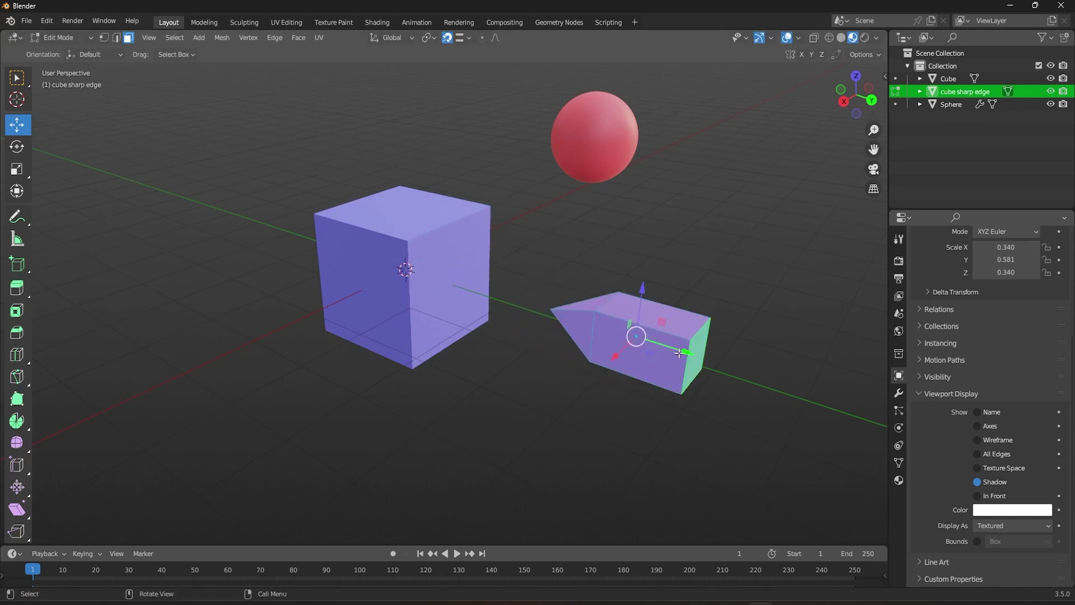
{"action": "left_click", "coordinate": [679, 353]}
{"action": "left_click", "coordinate": [706, 351]}
{"action": "left_click", "coordinate": [702, 345]}
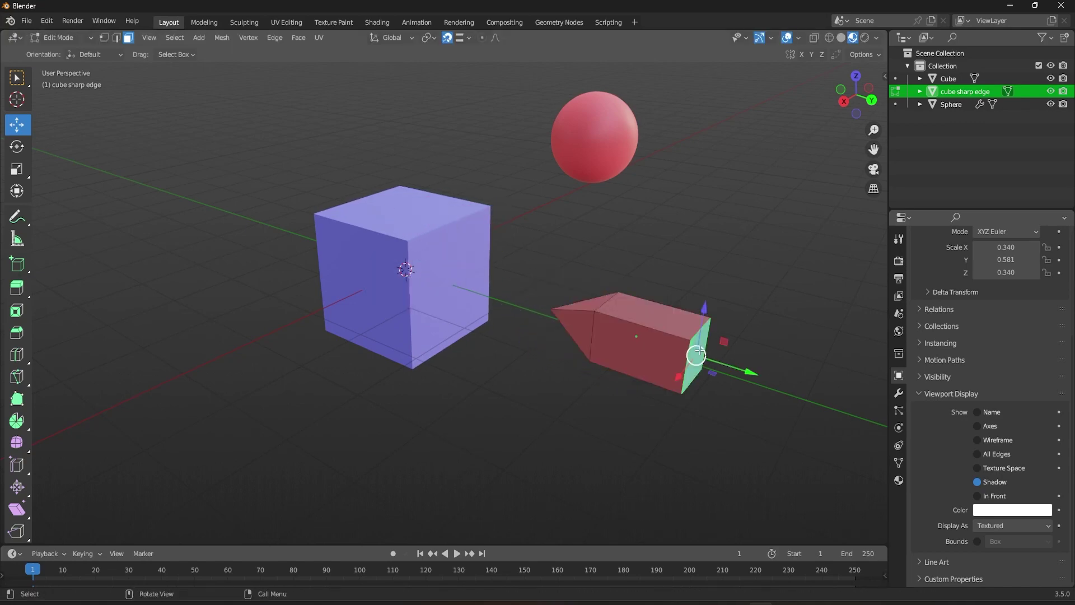
{"action": "right_click", "coordinate": [700, 339]}
{"action": "left_click", "coordinate": [700, 335]}
{"action": "right_click", "coordinate": [701, 338]}
{"action": "left_click", "coordinate": [701, 339]}
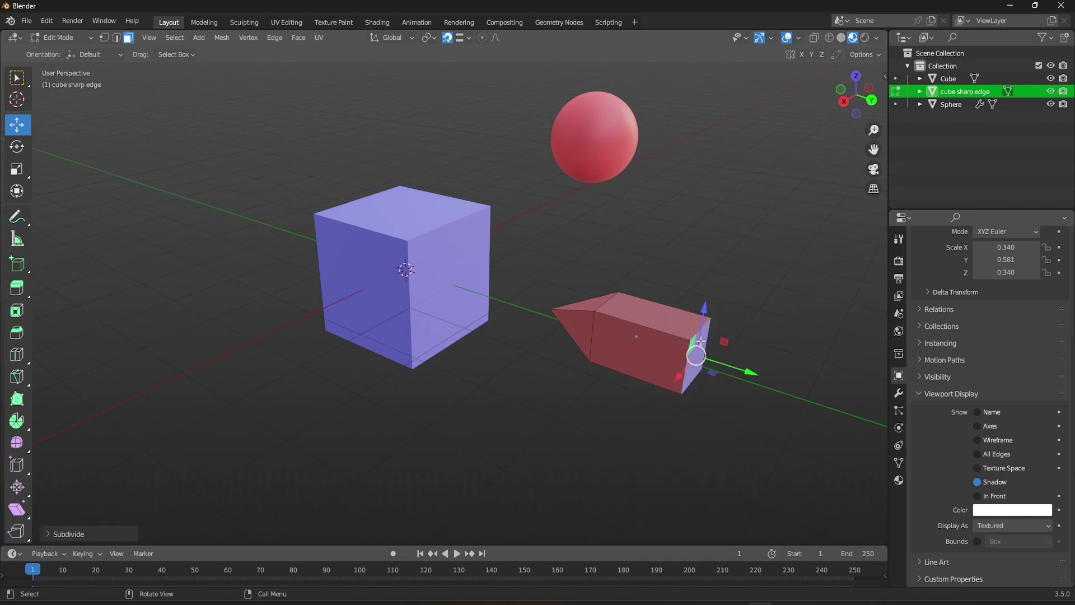
Select the whole mesh, test two cancelled snapping moves toward the cube, and return to Object Mode
{"action": "key", "text": "a"}
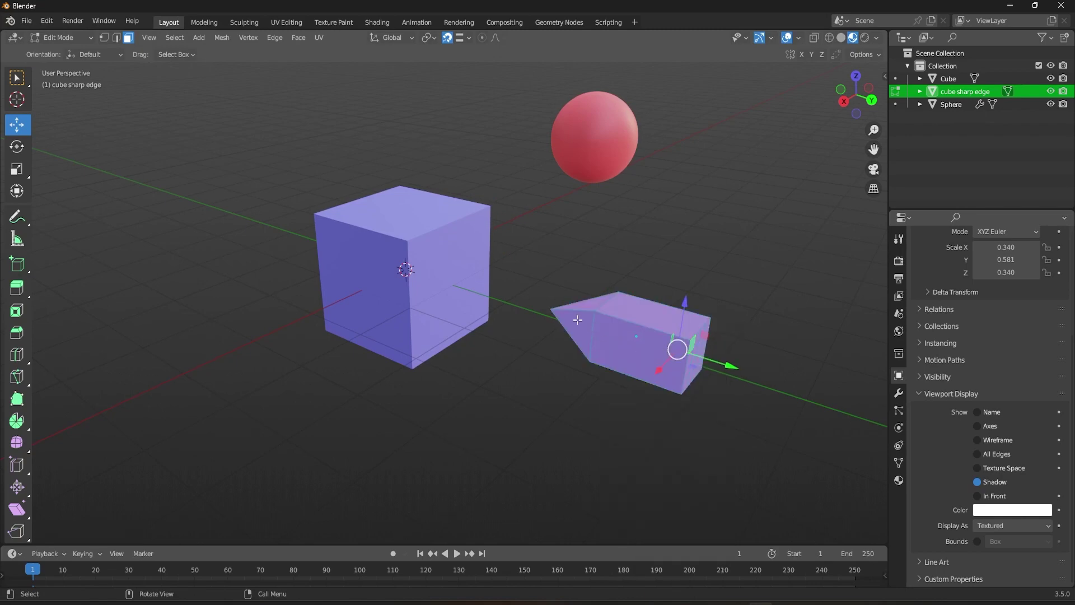
{"action": "key", "text": "g"}
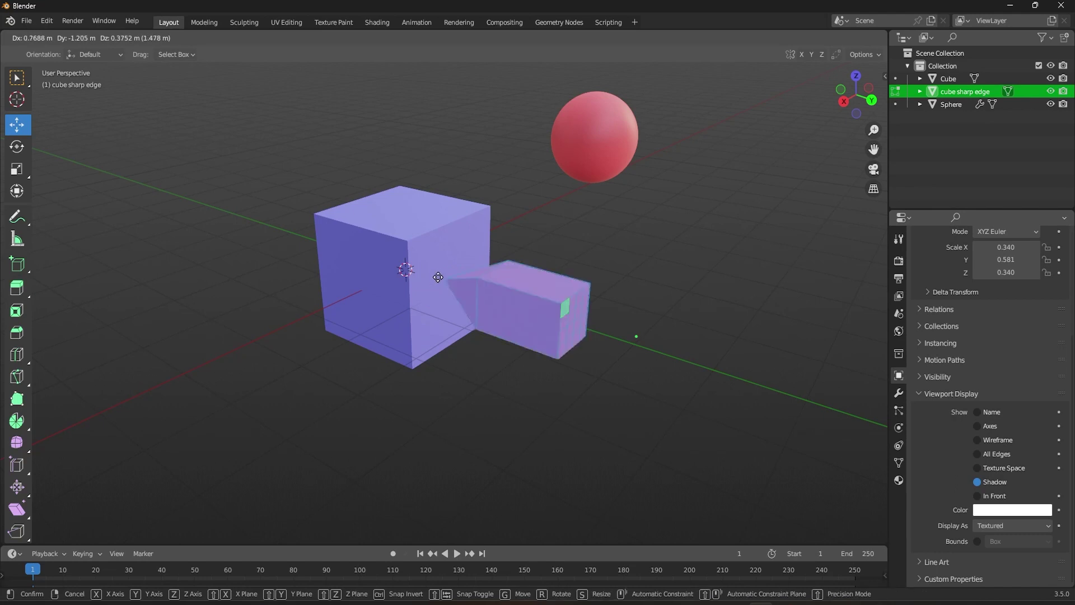
{"action": "right_click", "coordinate": [438, 271]}
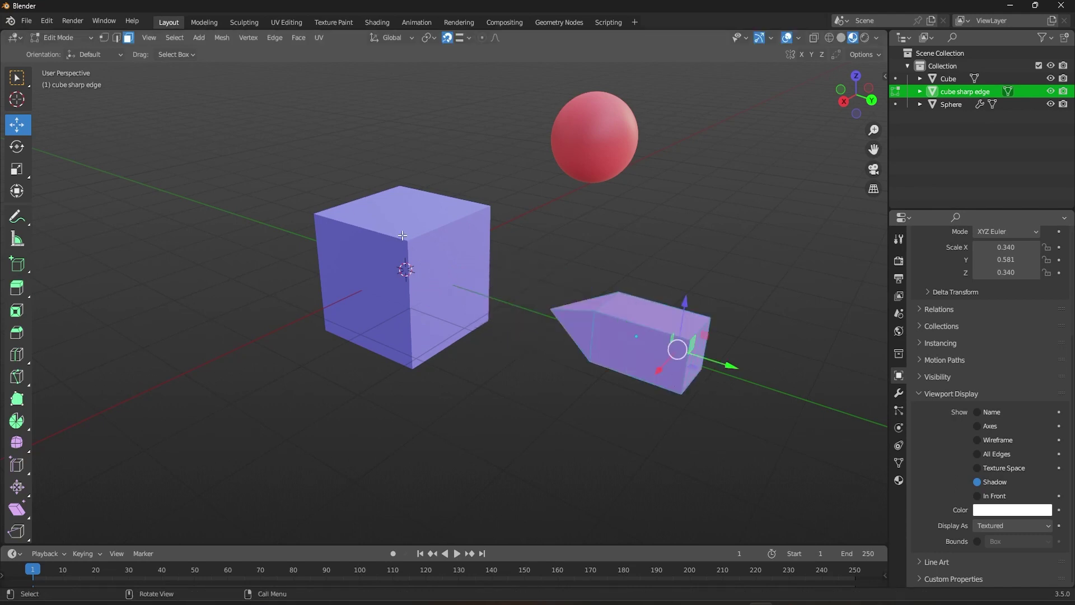
{"action": "key", "text": "g"}
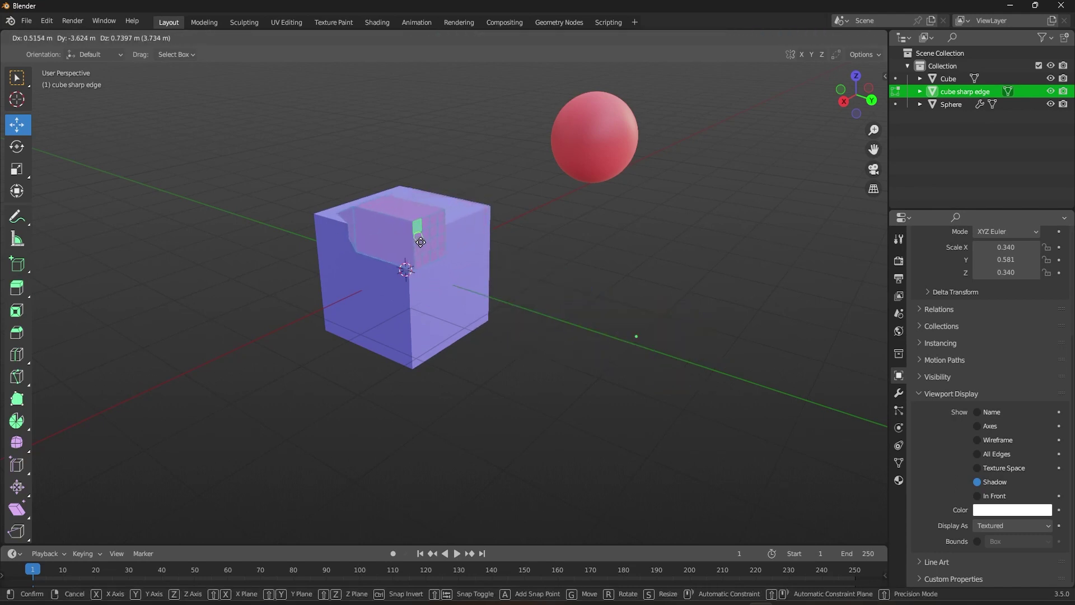
{"action": "key", "text": "Escape"}
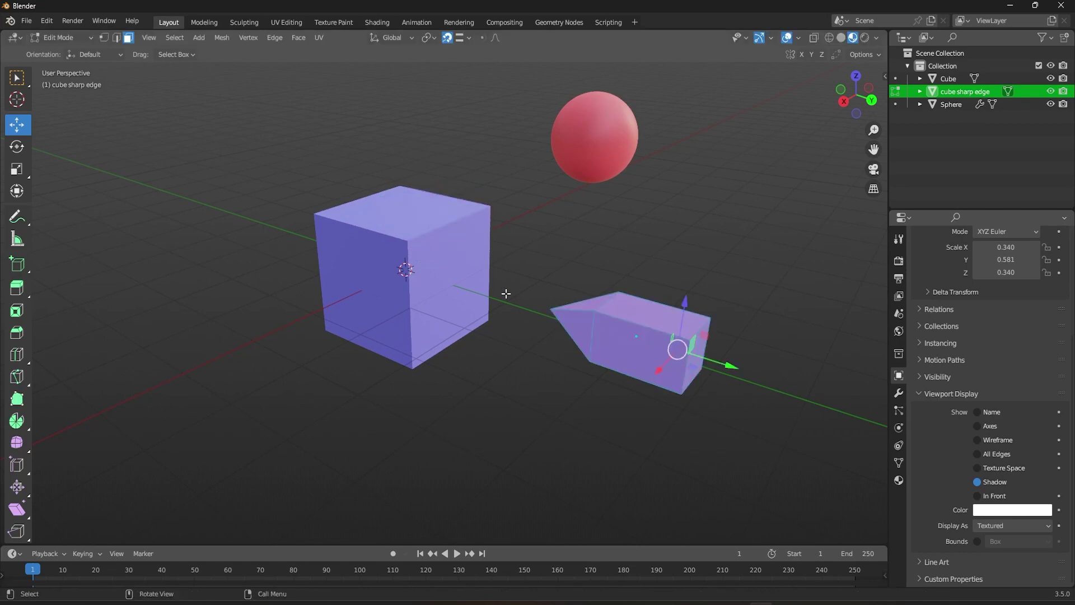
{"action": "key", "text": "Tab"}
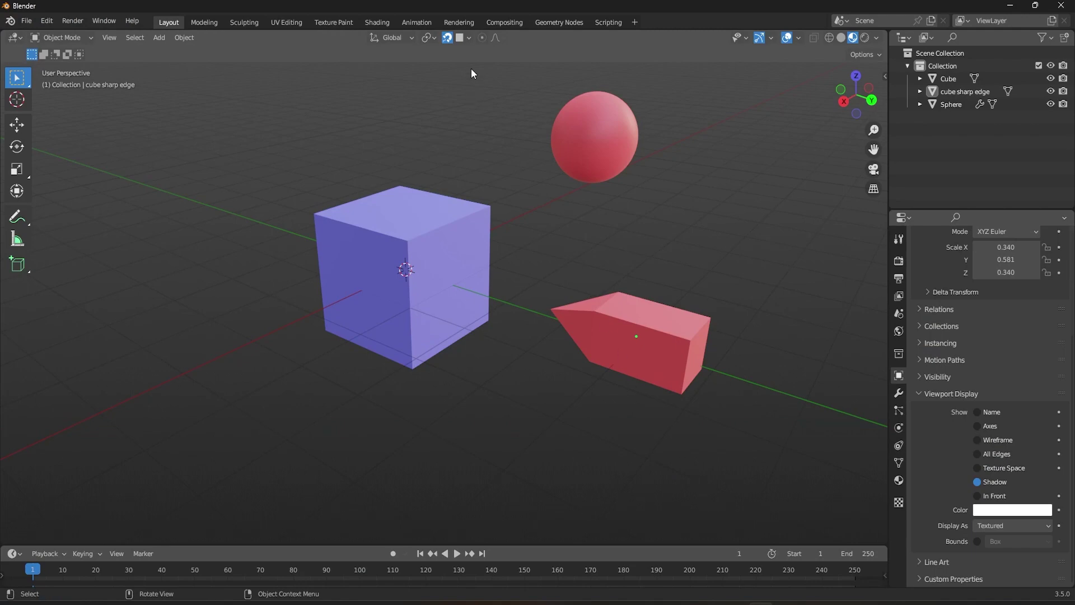
With Snap With set to Active, select both objects with the sphere active and trial-move them toward the cube
{"action": "left_click", "coordinate": [463, 37]}
{"action": "left_click", "coordinate": [624, 329]}
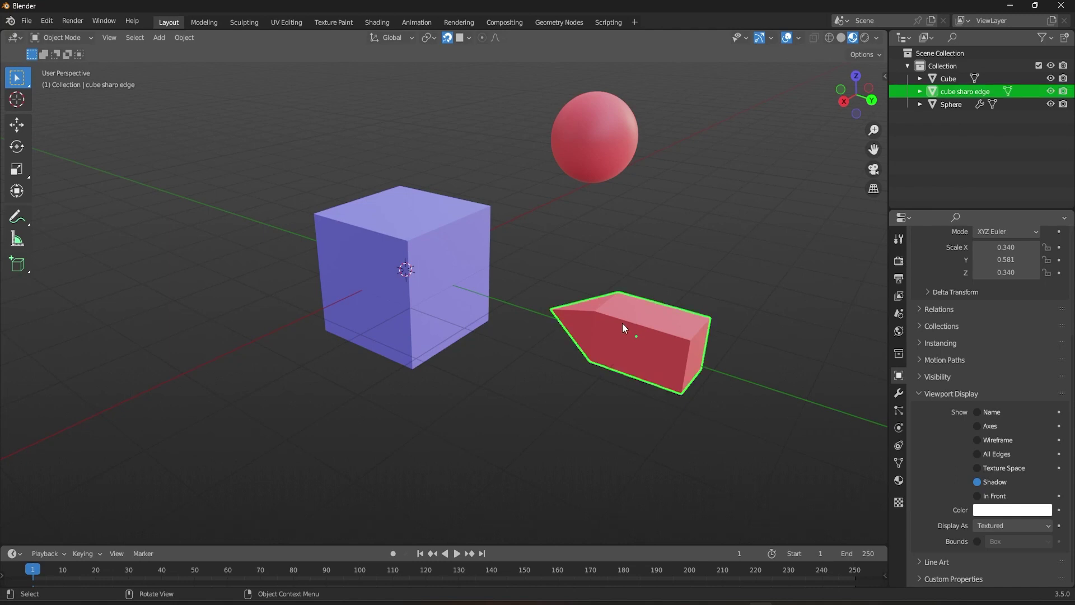
{"action": "left_click", "coordinate": [595, 139], "text": "shift"}
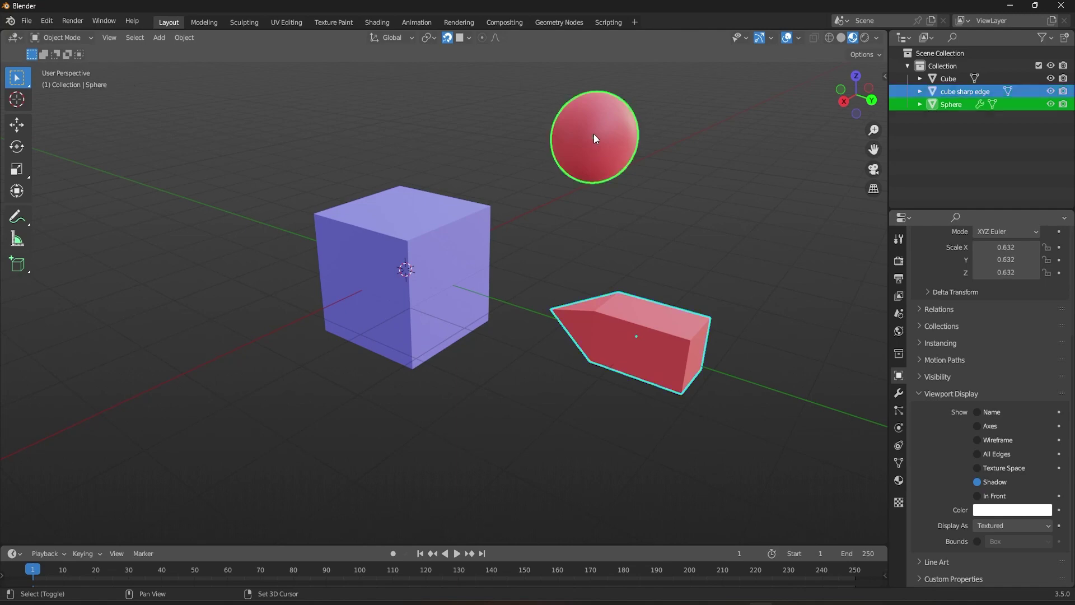
{"action": "key", "text": "g"}
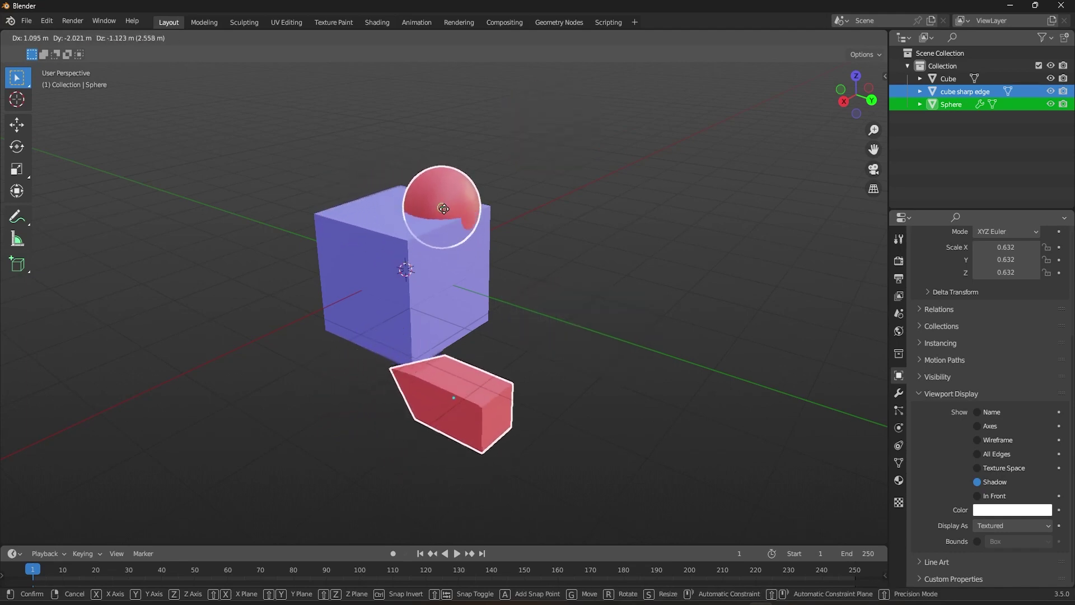
{"action": "key", "text": "Escape"}
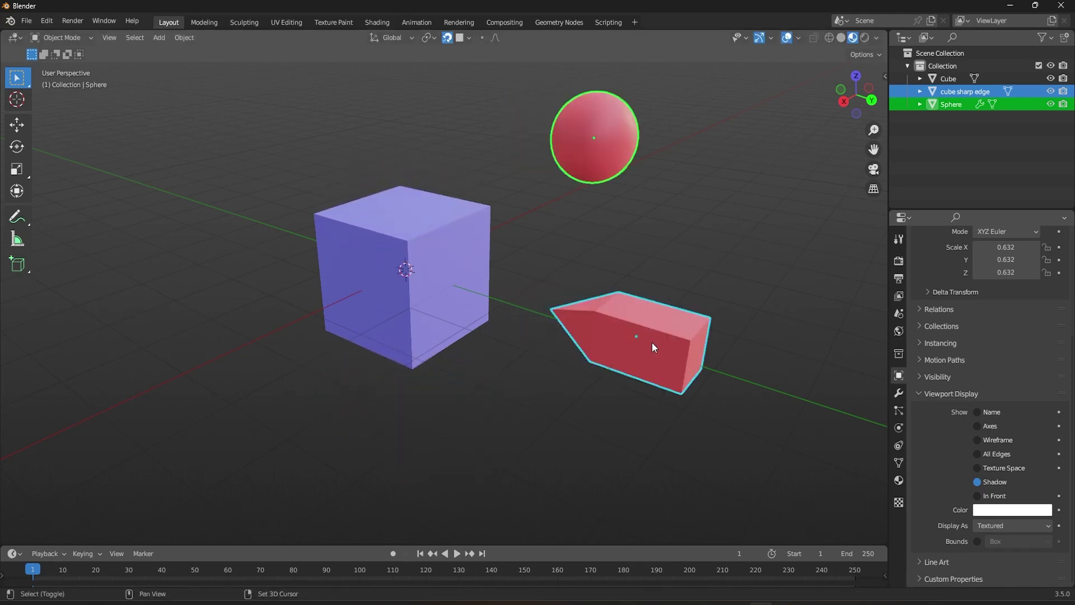
Make the sharp-edged object active, trial-move both onto the cube again, then hide the sphere
{"action": "left_click", "coordinate": [652, 341], "text": "shift"}
{"action": "left_click", "coordinate": [652, 342], "text": "shift"}
{"action": "left_click", "coordinate": [652, 342], "text": "shift"}
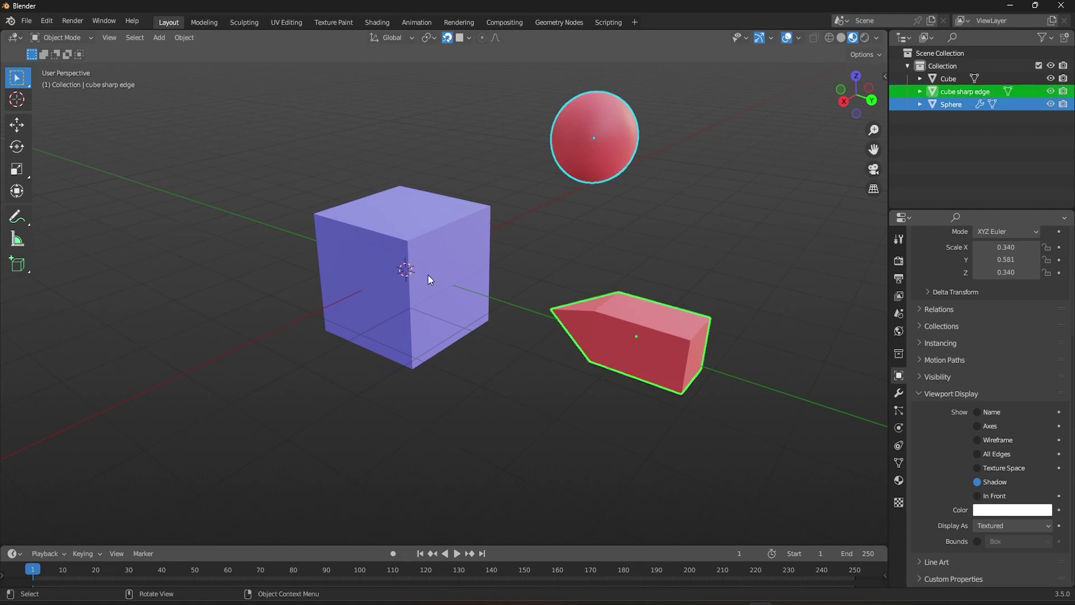
{"action": "key", "text": "g"}
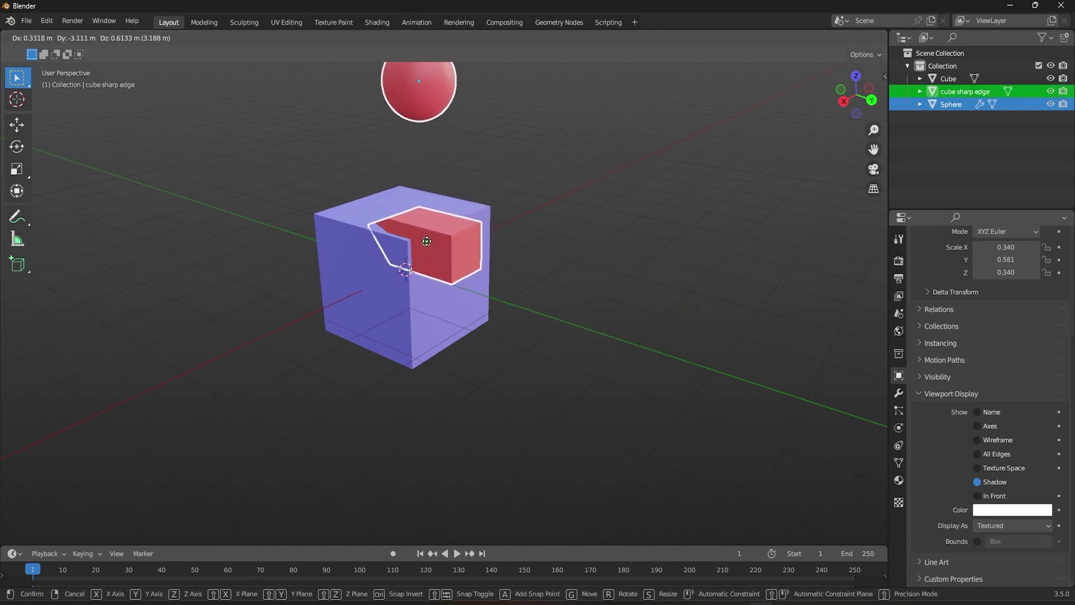
{"action": "key", "text": "Escape"}
{"action": "key", "text": "h"}
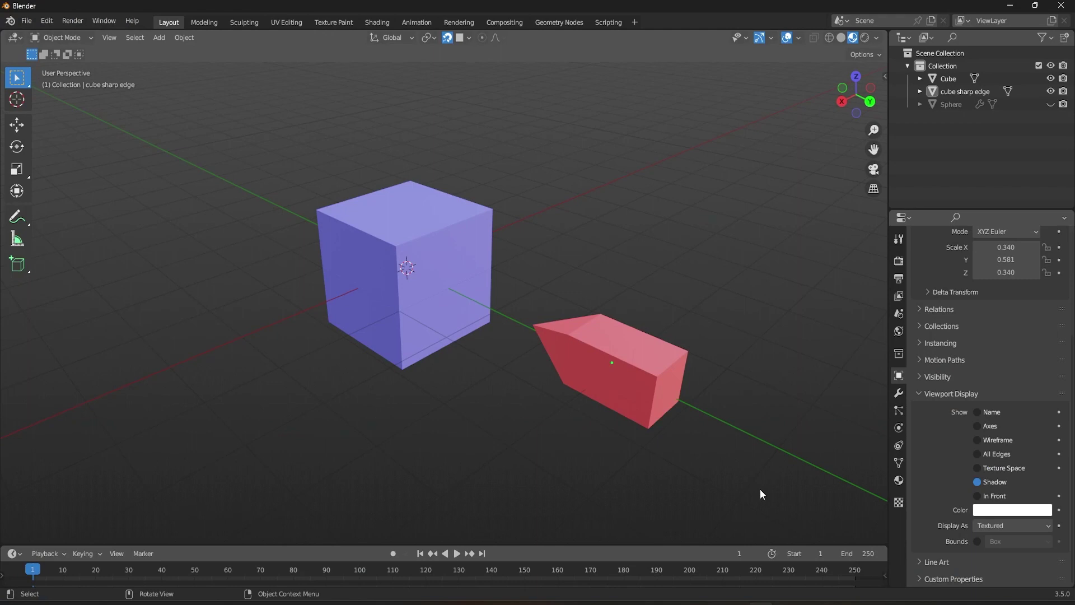
Add Vertex and Edge snapping alongside Face Project, then edit the sharp-edged object's mesh in Edit Mode
{"action": "left_click", "coordinate": [465, 37]}
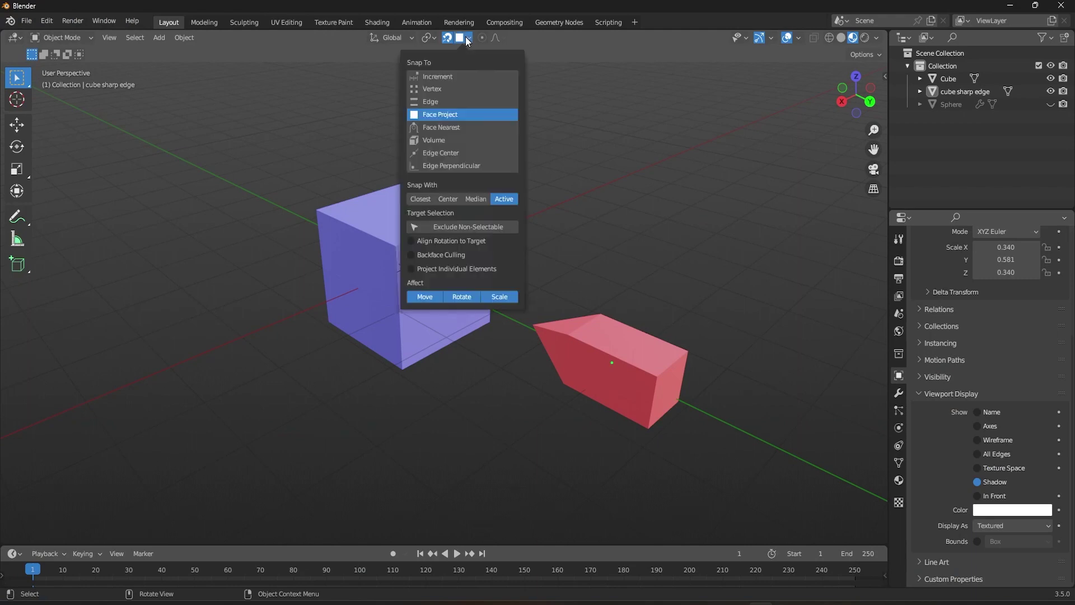
{"action": "left_click", "coordinate": [453, 89], "text": "shift"}
{"action": "left_click", "coordinate": [453, 102], "text": "shift"}
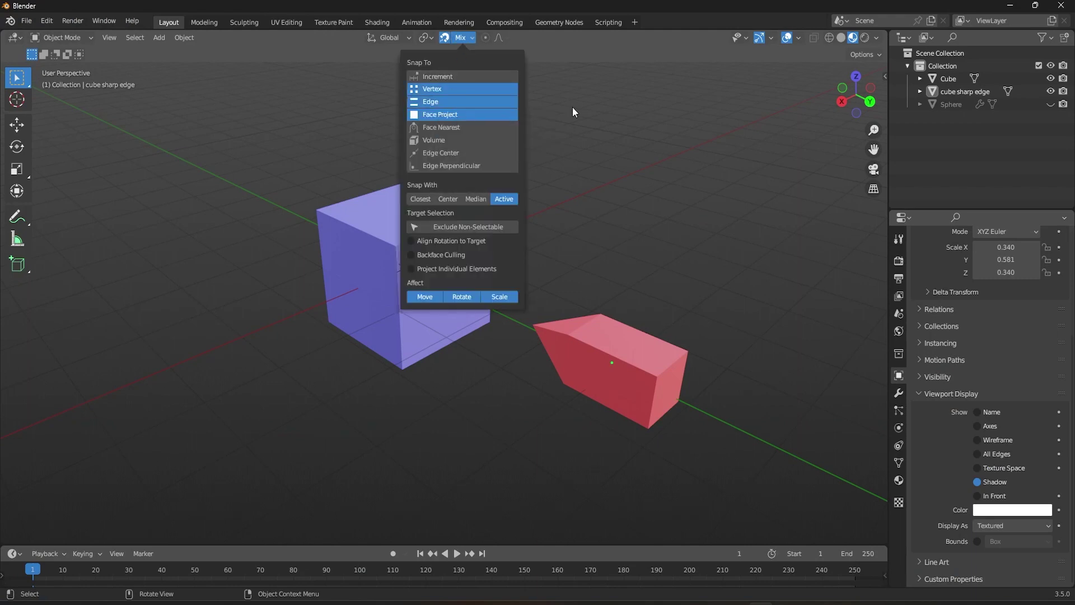
{"action": "left_click", "coordinate": [566, 354]}
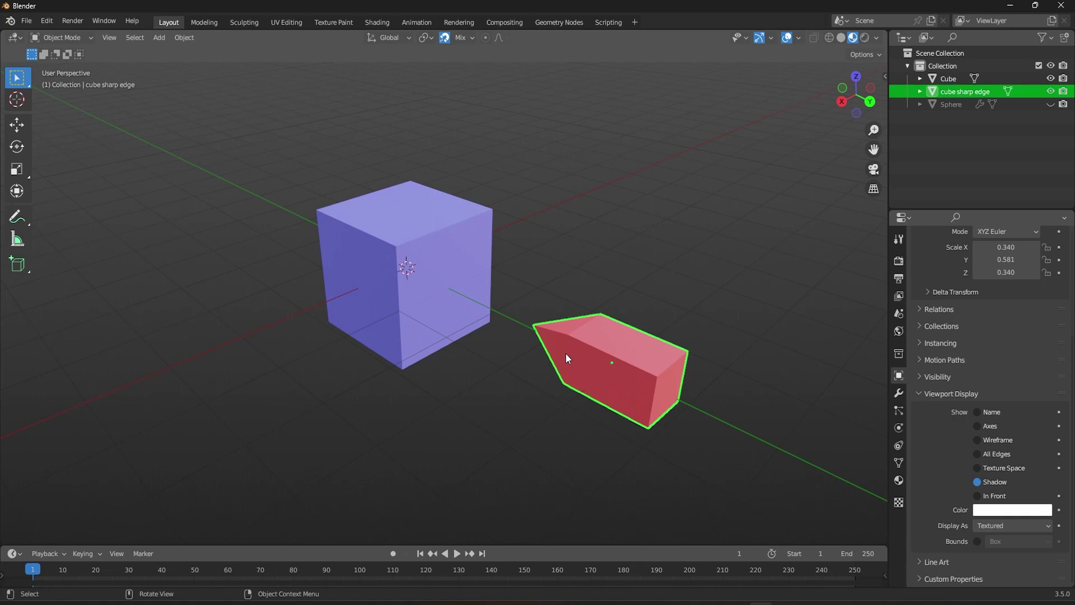
{"action": "key", "text": "Tab"}
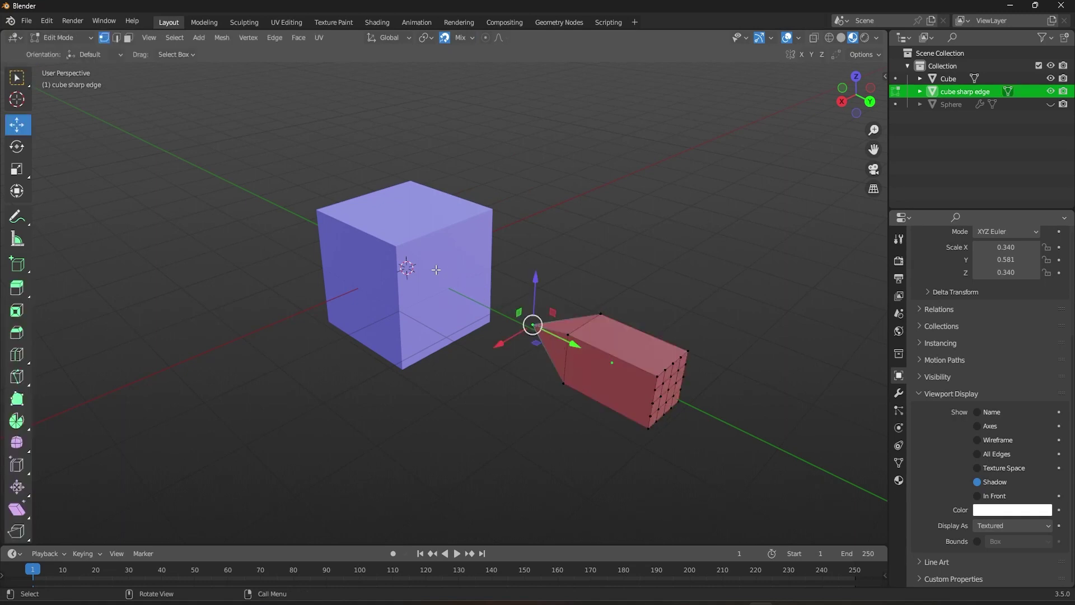
Move the tip vertex, adding the nearby, top and lower cube corners as averaged snap points
{"action": "key", "text": "g"}
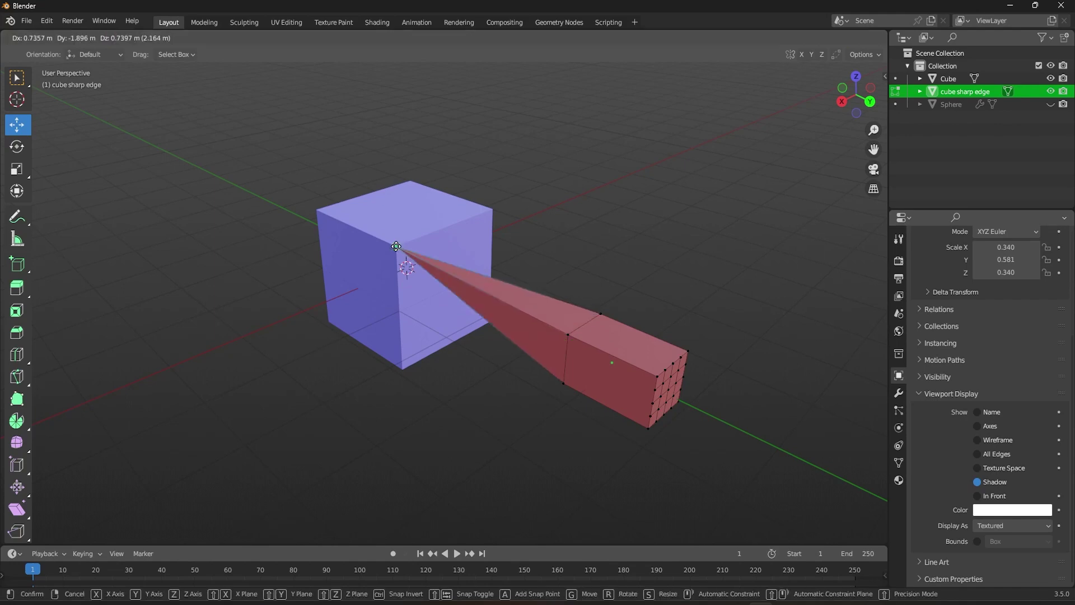
{"action": "key", "text": "a"}
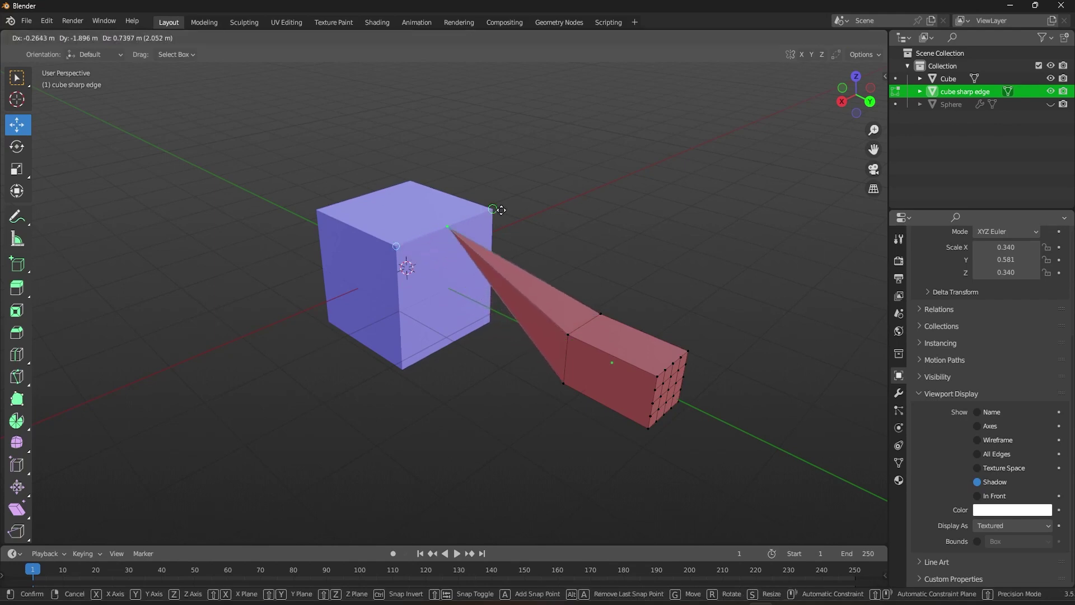
{"action": "key", "text": "a"}
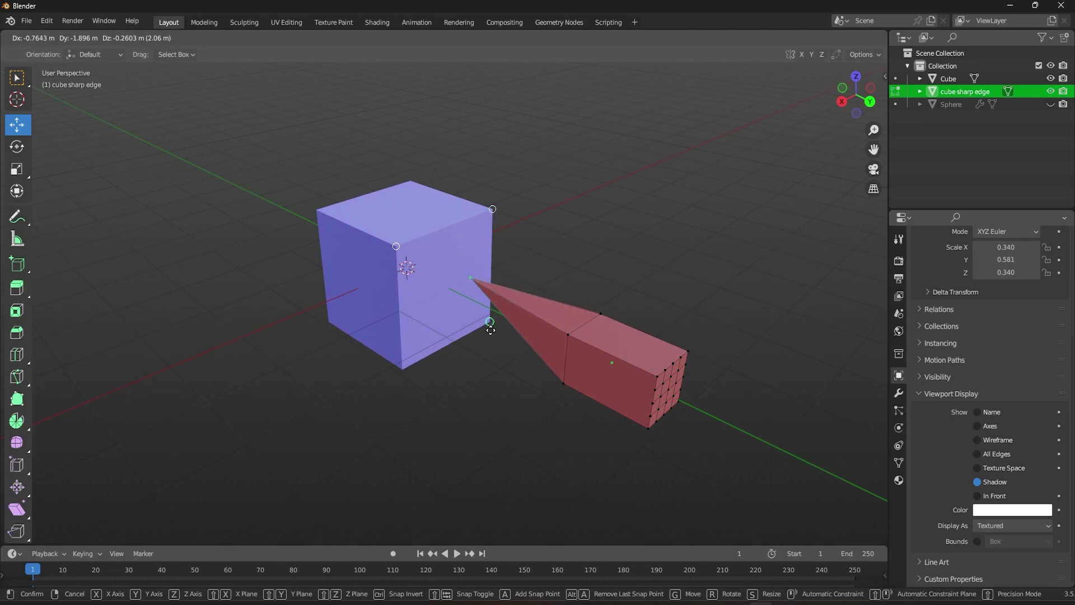
{"action": "key", "text": "a"}
{"action": "key", "text": "a"}
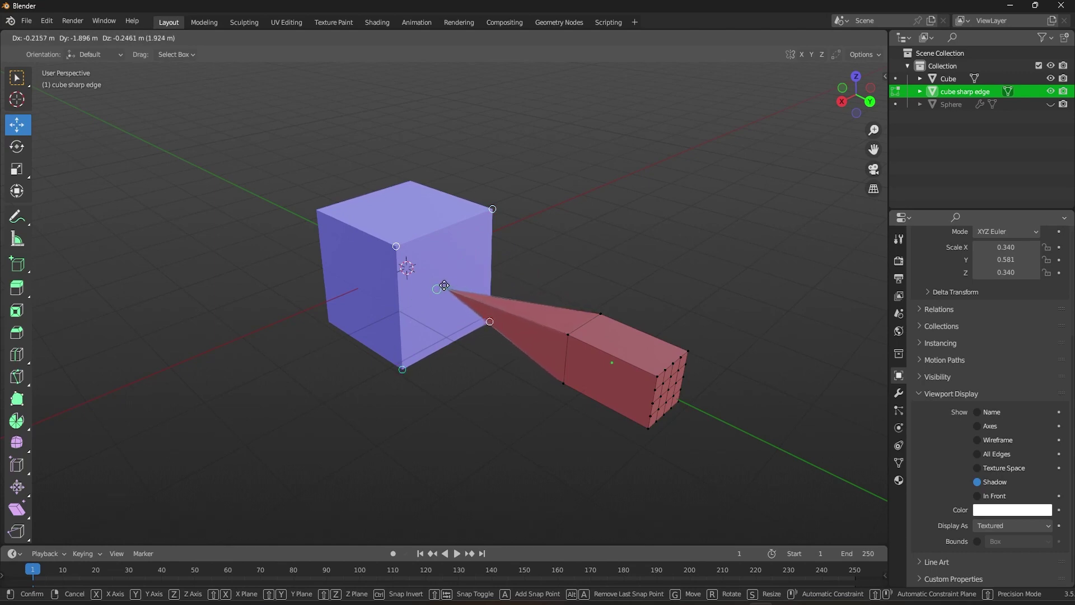